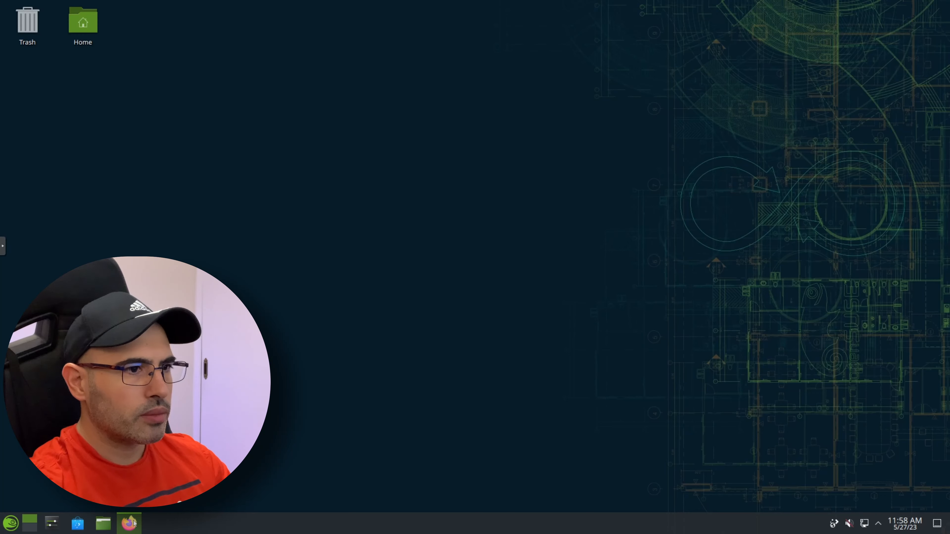
- Search the web for "win11 download" in Firefox, open Microsoft's Download Windows 11 page and reject its optional cookies
left_click(129, 523)
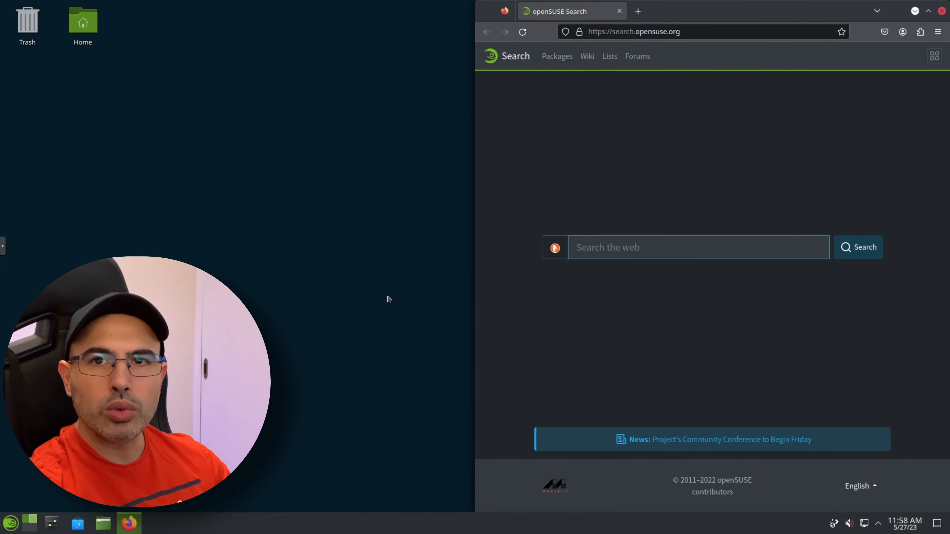
type("win11 download")
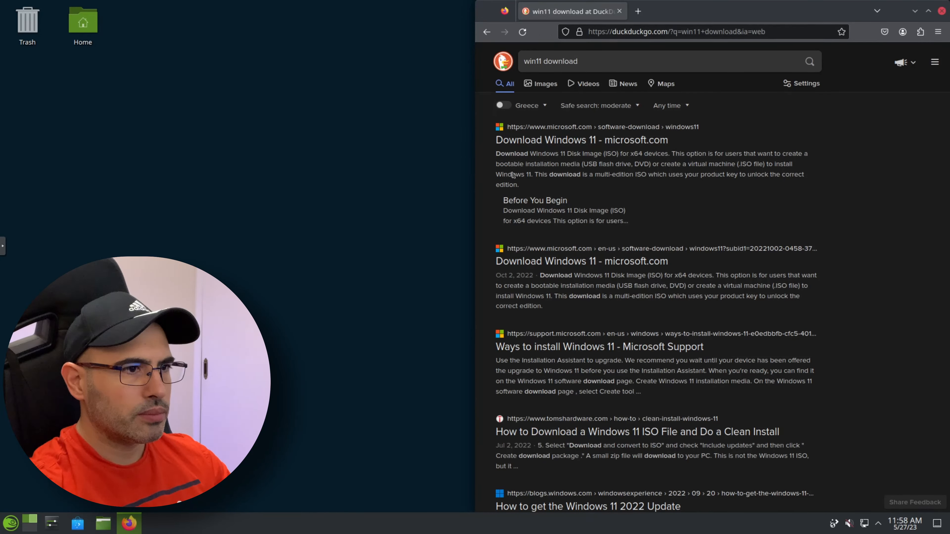
left_click(541, 142)
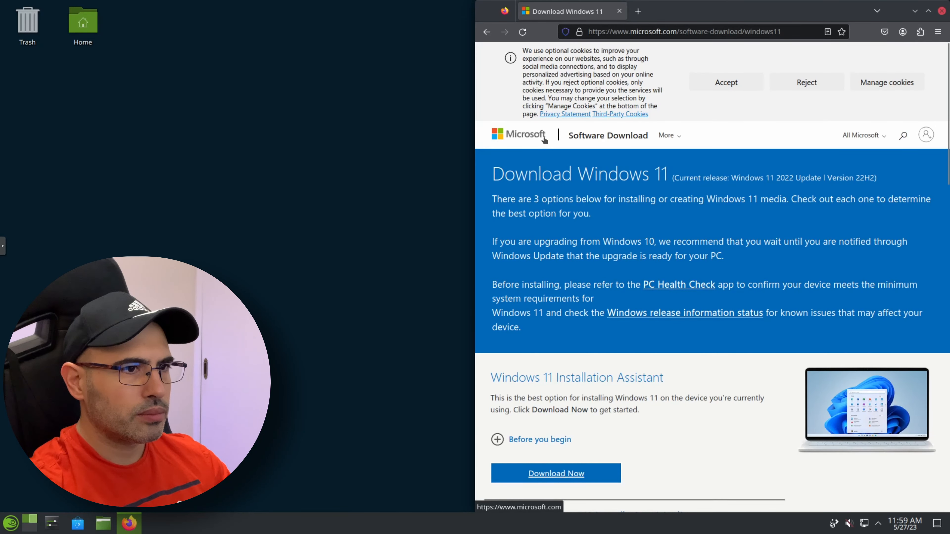
left_click(806, 83)
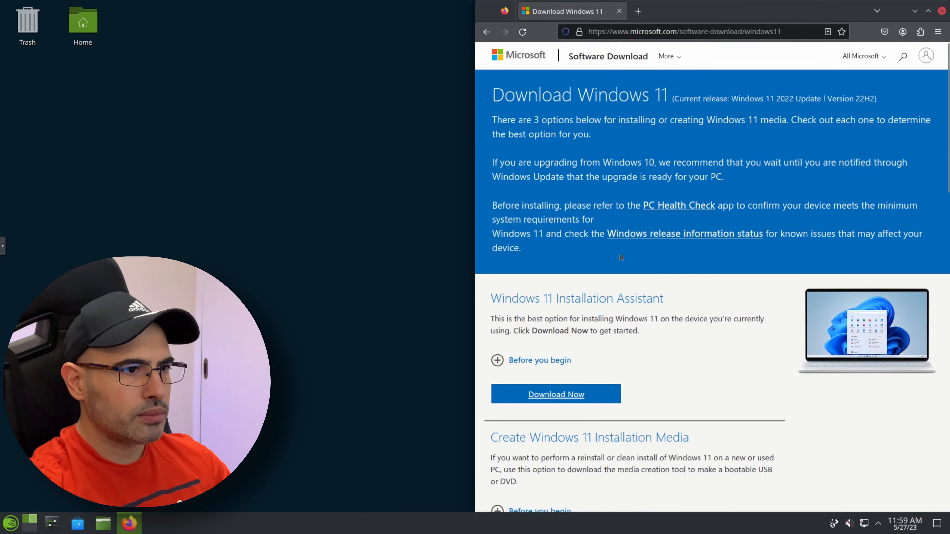
- Choose the Windows 11 (multi-edition ISO for x64 devices) disk image and request its download
scroll(621, 256, "down", 10)
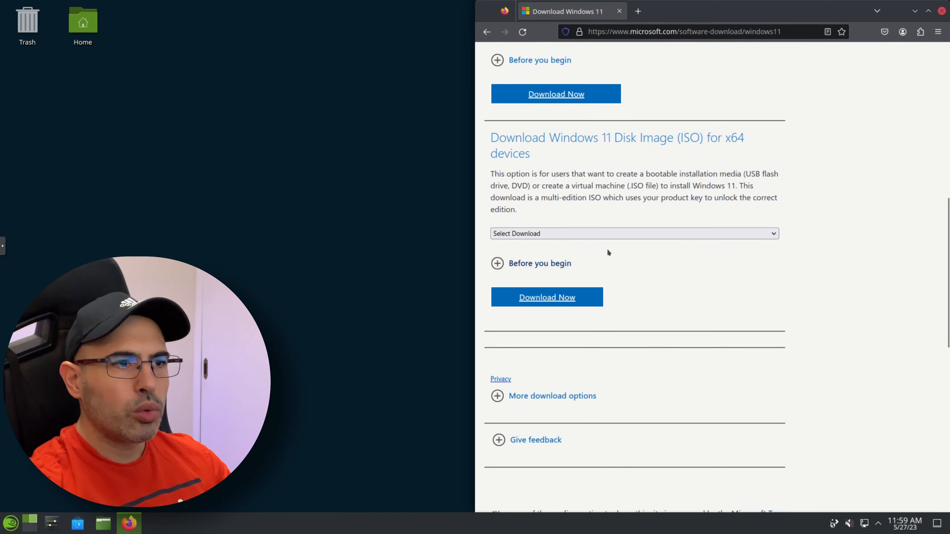
left_click(564, 233)
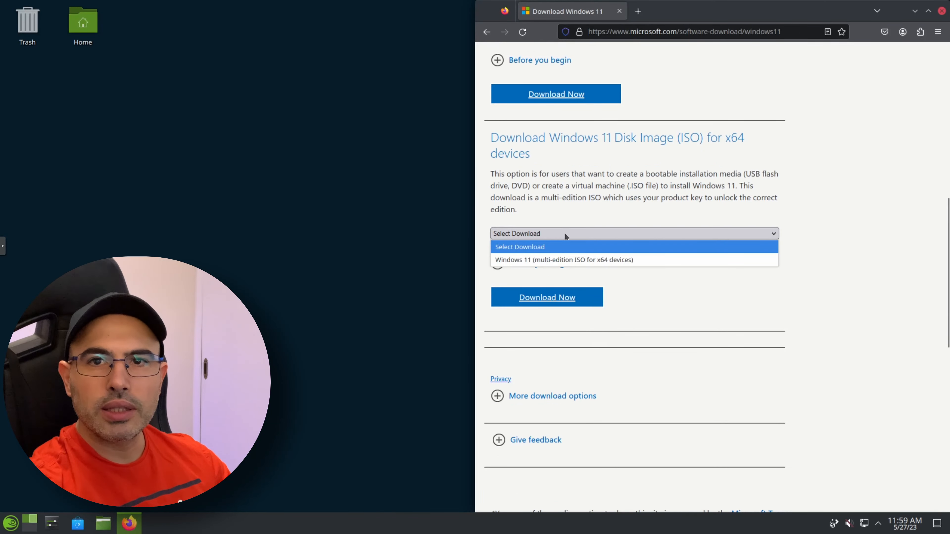
left_click(560, 262)
left_click(550, 299)
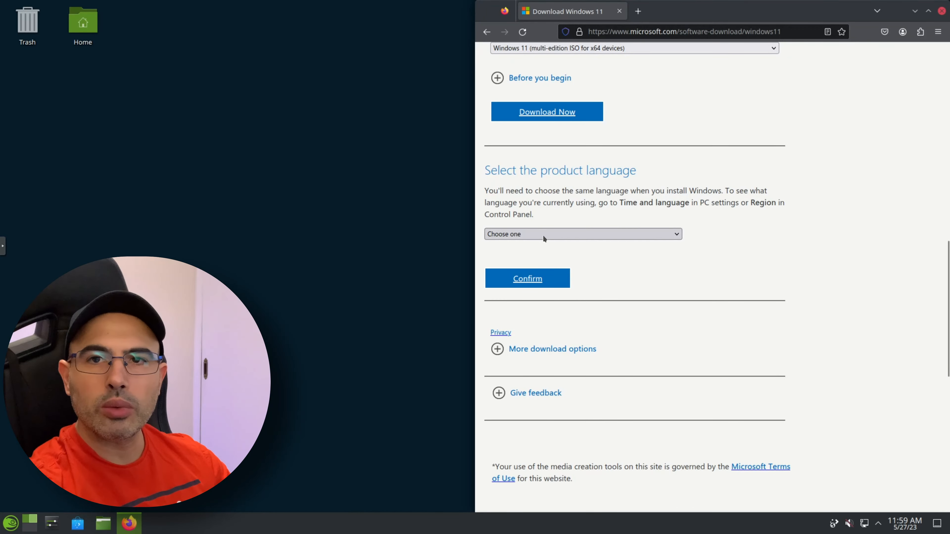
- Confirm English International as the product language and download the 64-bit ISO, closing the browser once it is complete
left_click(543, 234)
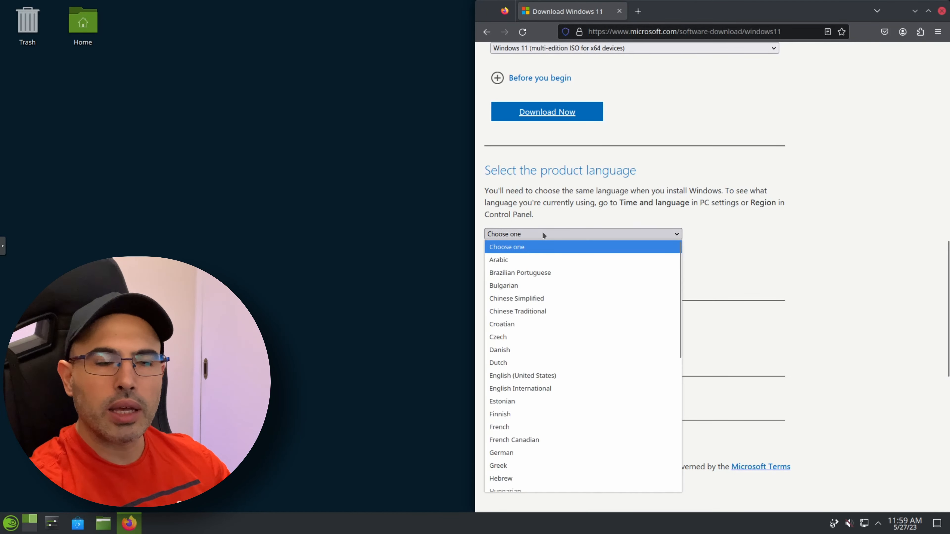
left_click(533, 387)
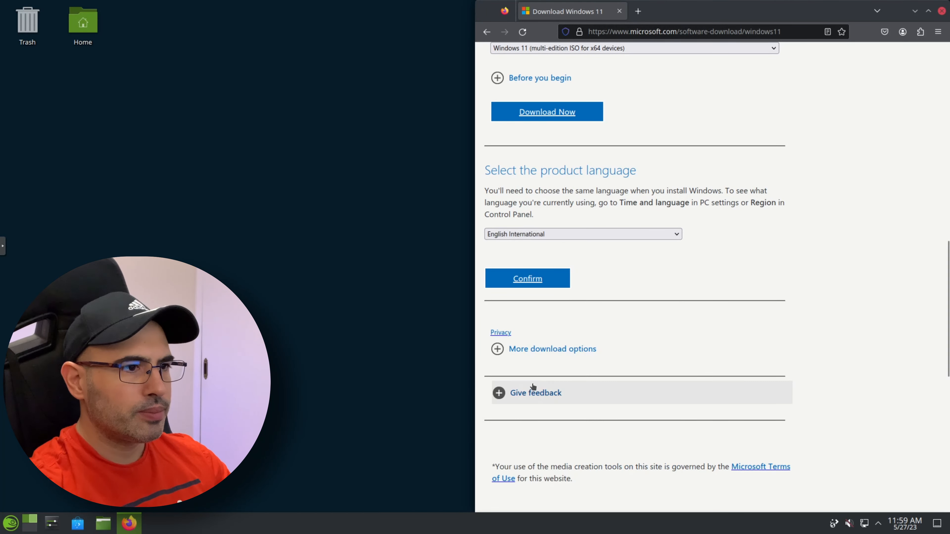
left_click(530, 279)
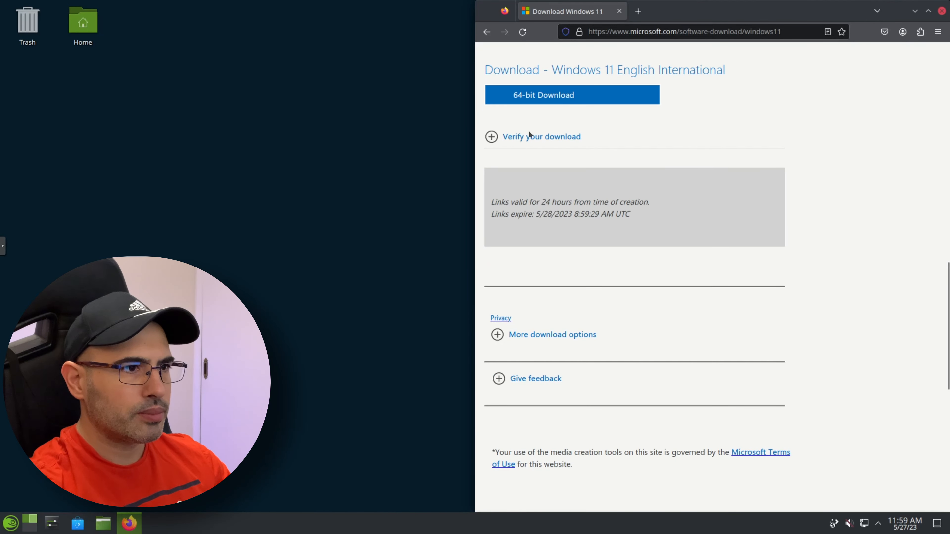
left_click(528, 93)
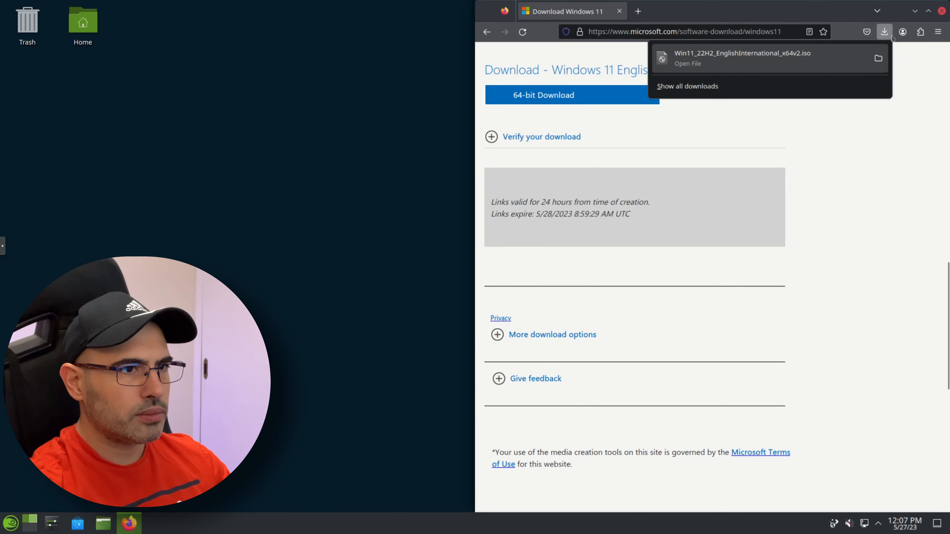
left_click(942, 12)
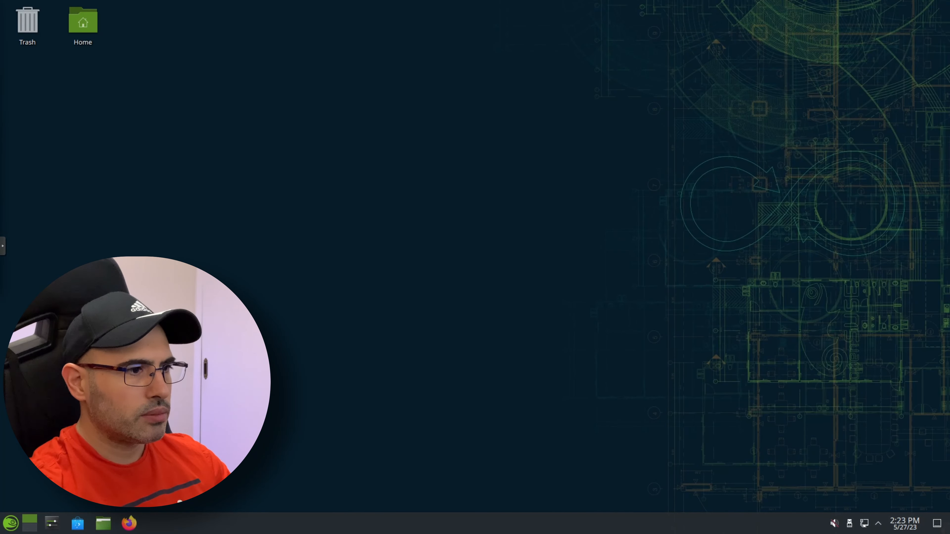
- Reopen Firefox, search the web for "ventoy" and open the Downloads page of the official Ventoy site
left_click(129, 523)
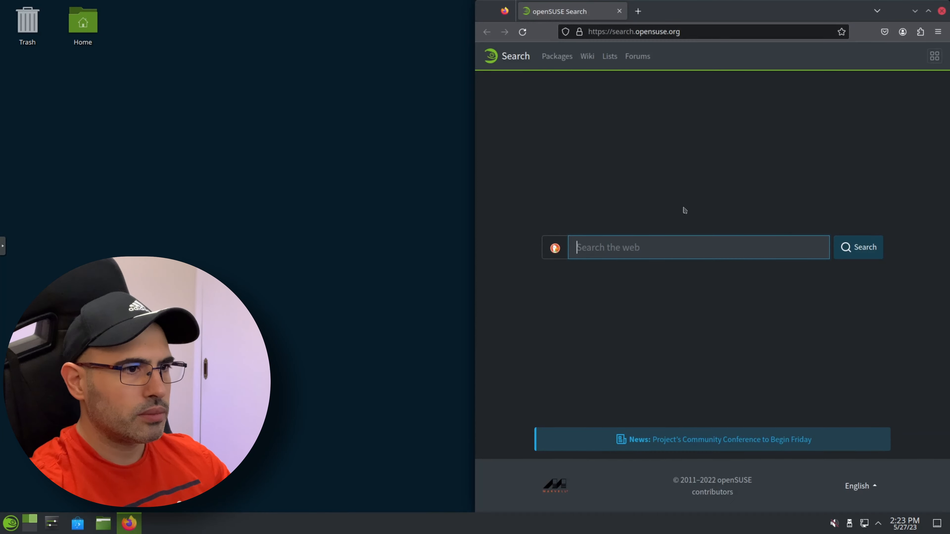
type("ve")
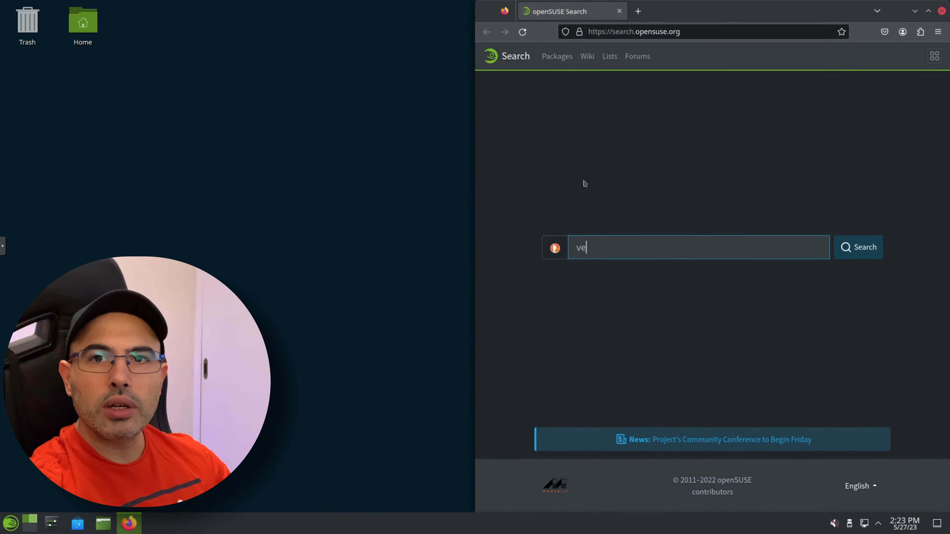
type("ntoy")
key("Return")
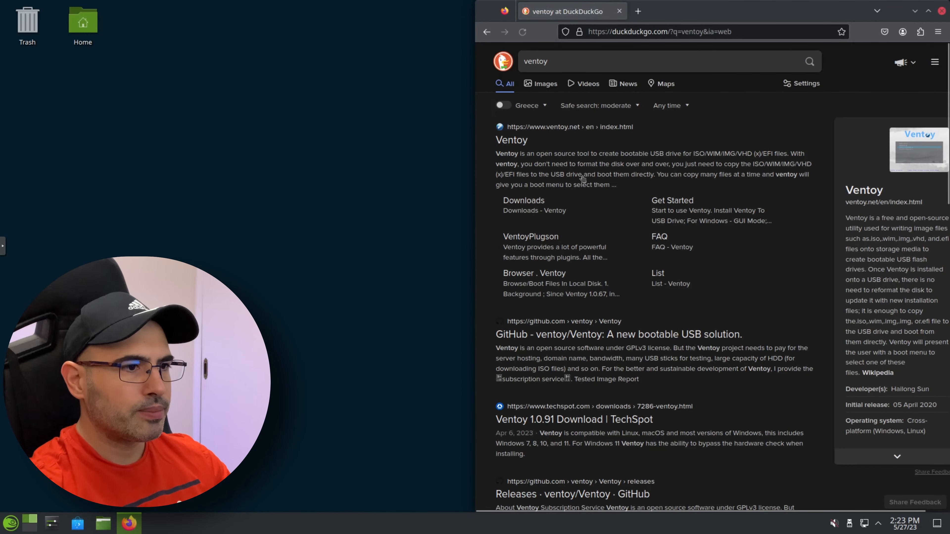
left_click(529, 206)
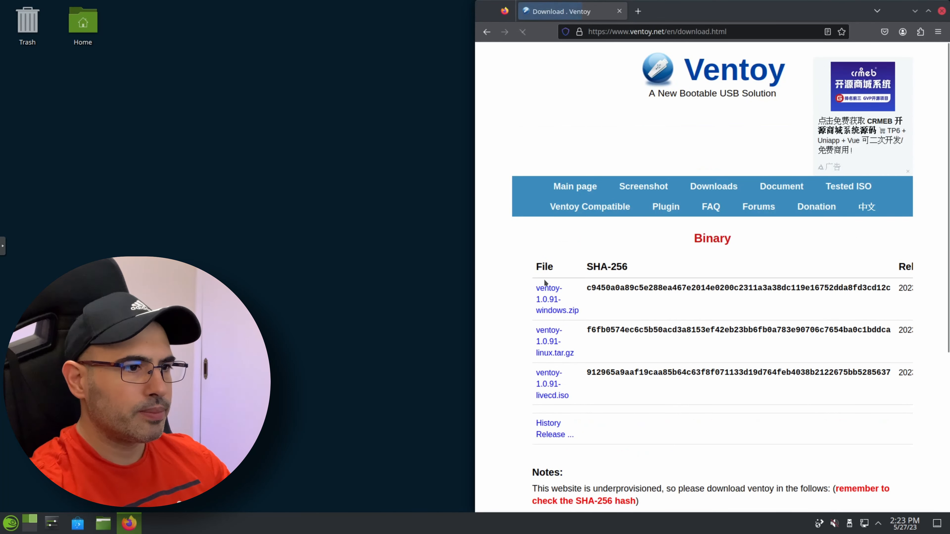
- Download ventoy-1.0.91-linux.tar.gz from the Ventoy GitHub releases and open the archive in Ark, closing the browser
left_click(552, 353)
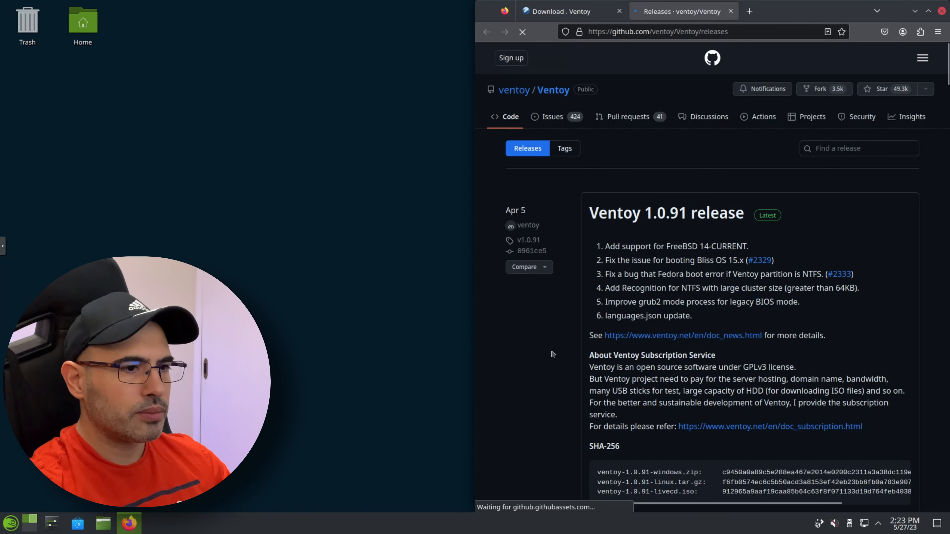
scroll(538, 359, "down", 5)
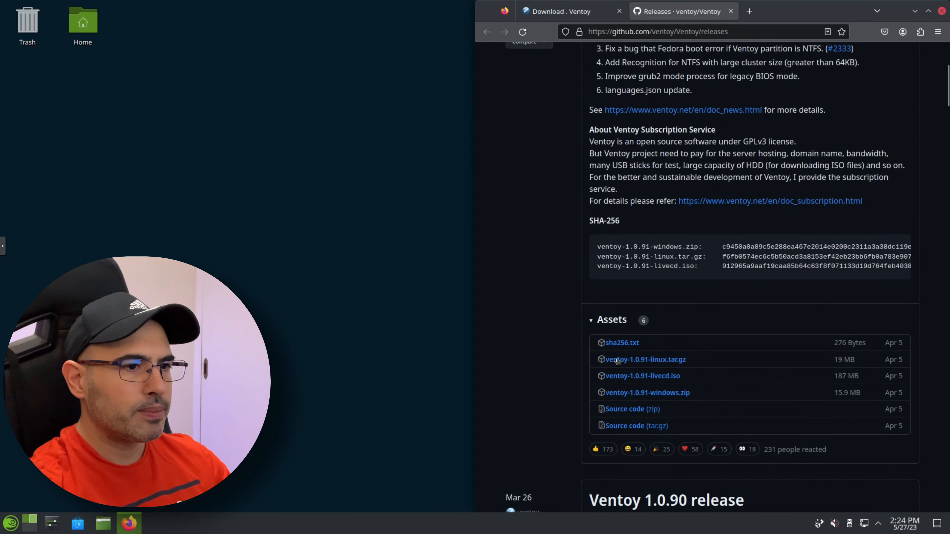
left_click(619, 360)
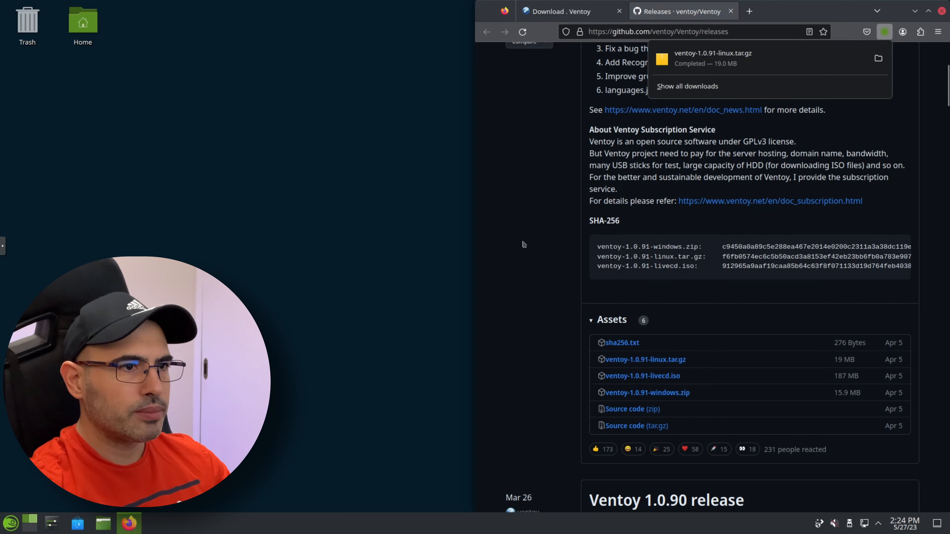
left_click(753, 59)
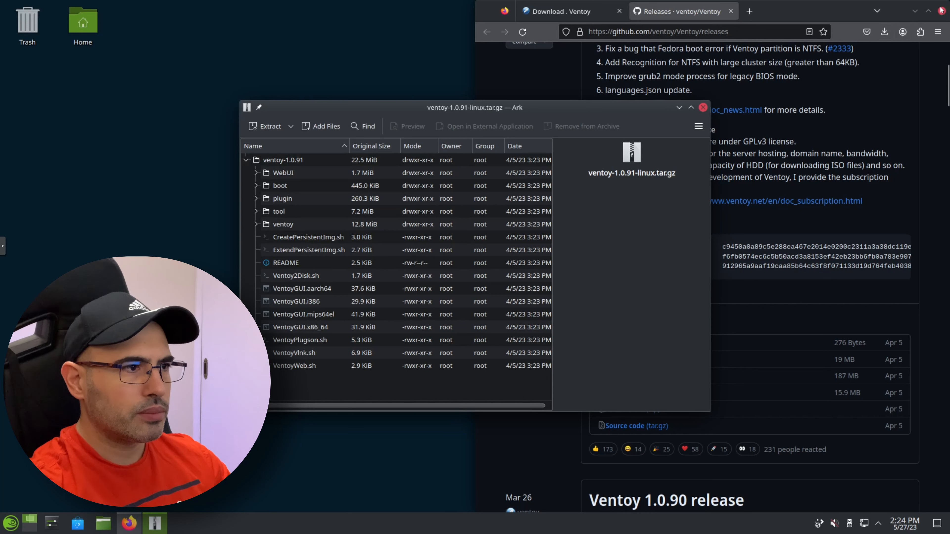
left_click(941, 11)
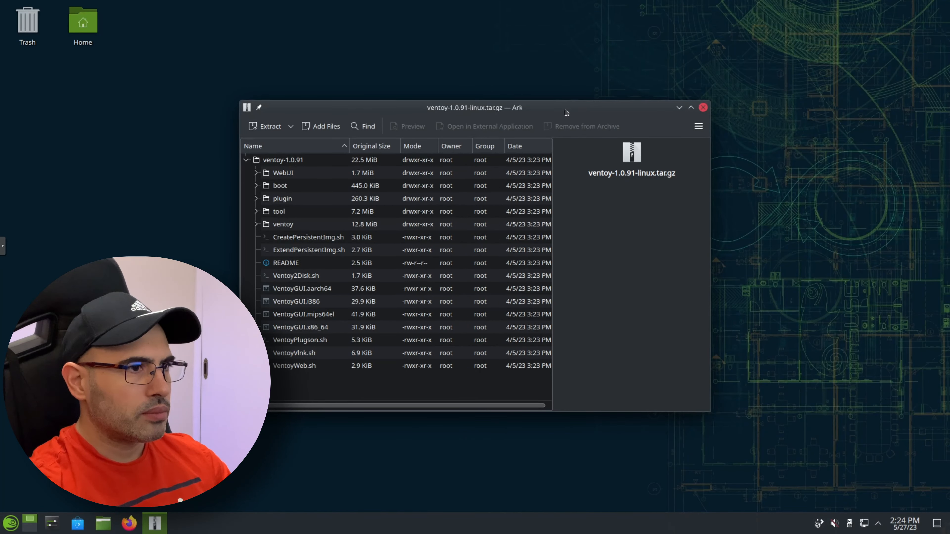
- Open the archive's README beside the file list and read the VentoyGUI section on how to start the program
left_click_drag(565, 112, 535, 13)
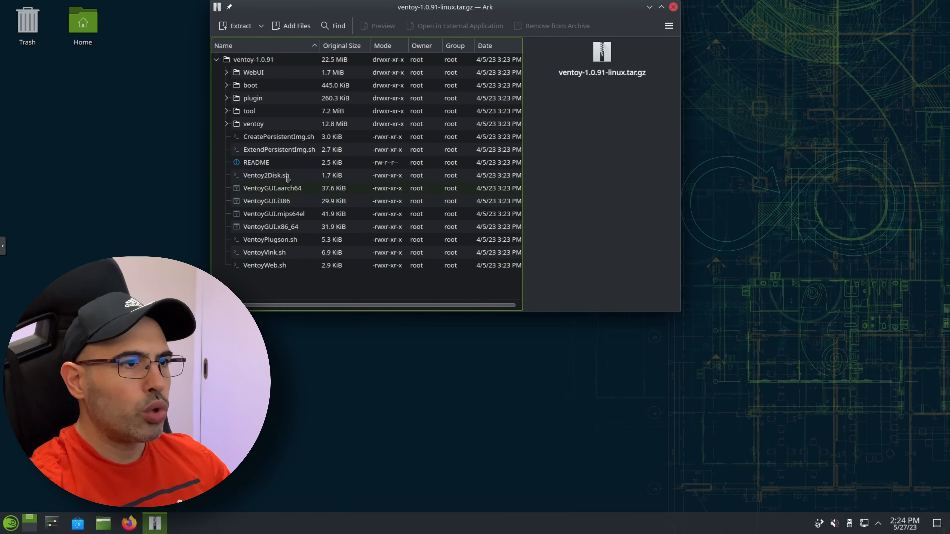
double_click(277, 166)
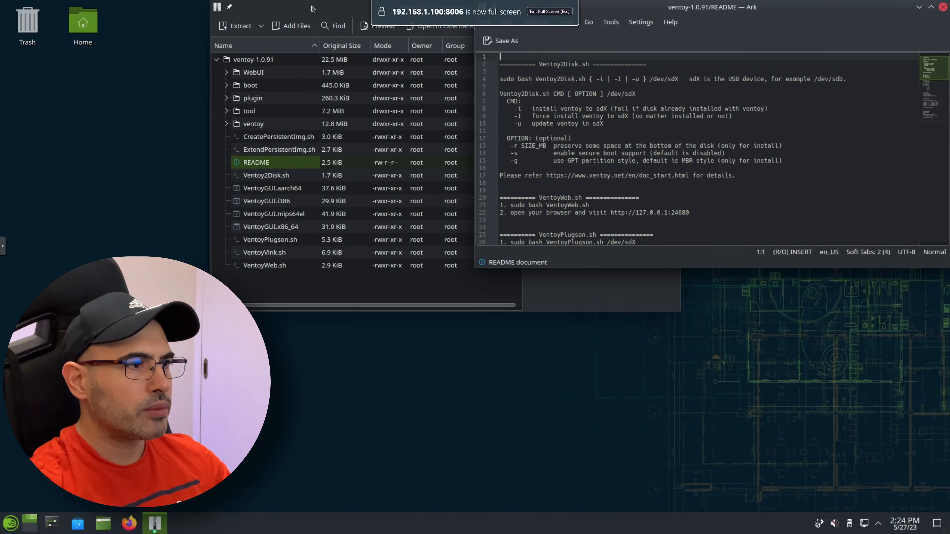
left_click_drag(292, 7, 86, 7)
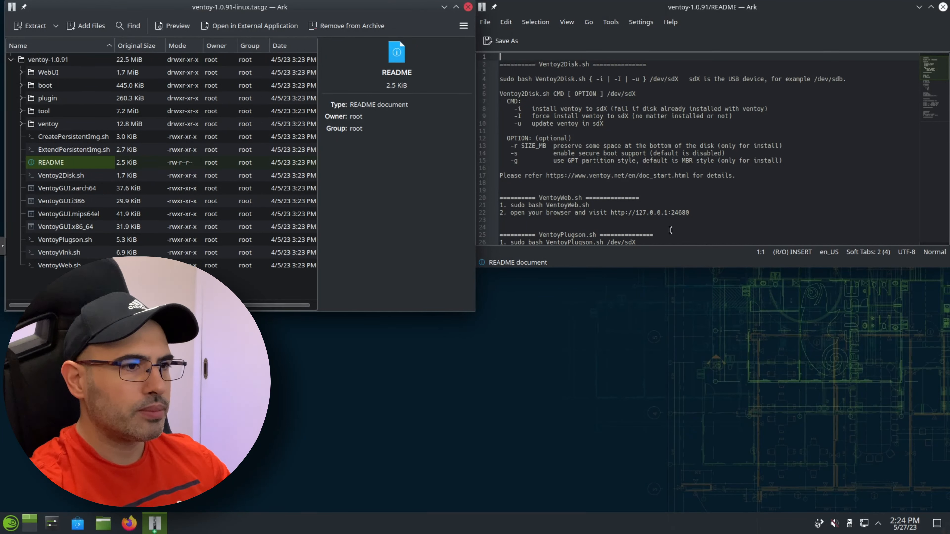
scroll(675, 203, "down", 3)
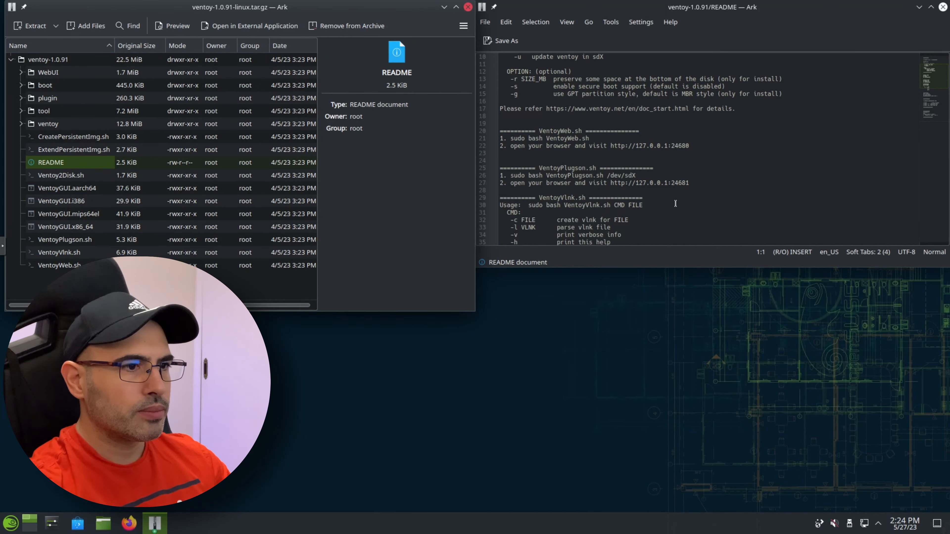
scroll(675, 203, "down", 5)
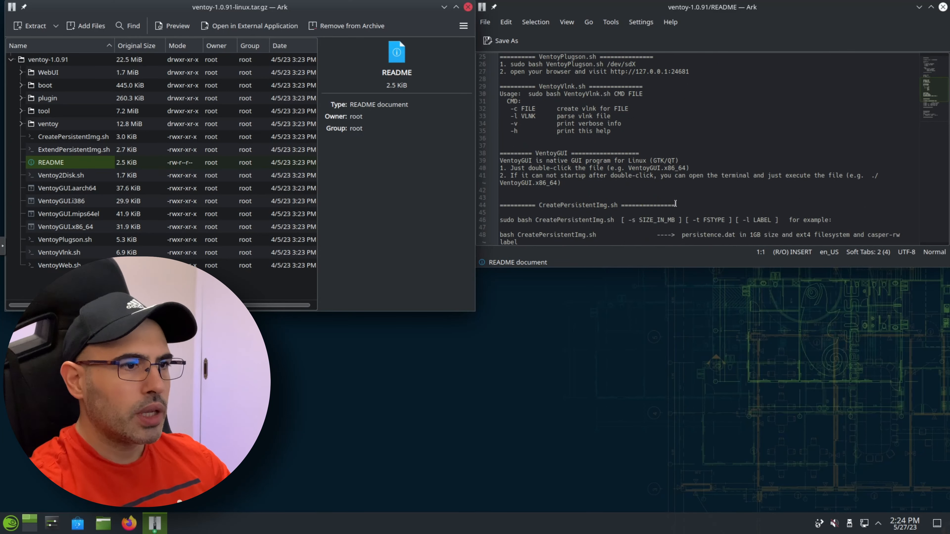
scroll(675, 203, "down", 1)
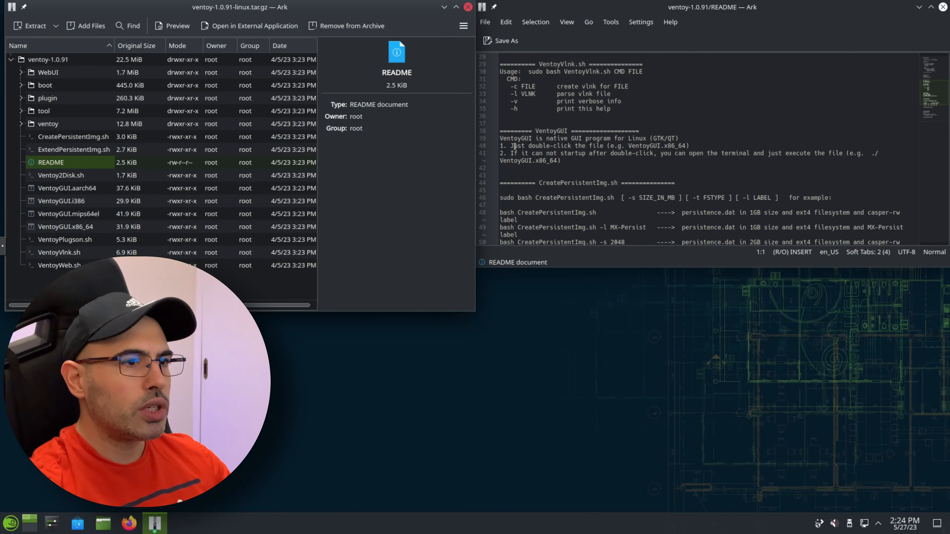
left_click_drag(512, 145, 689, 145)
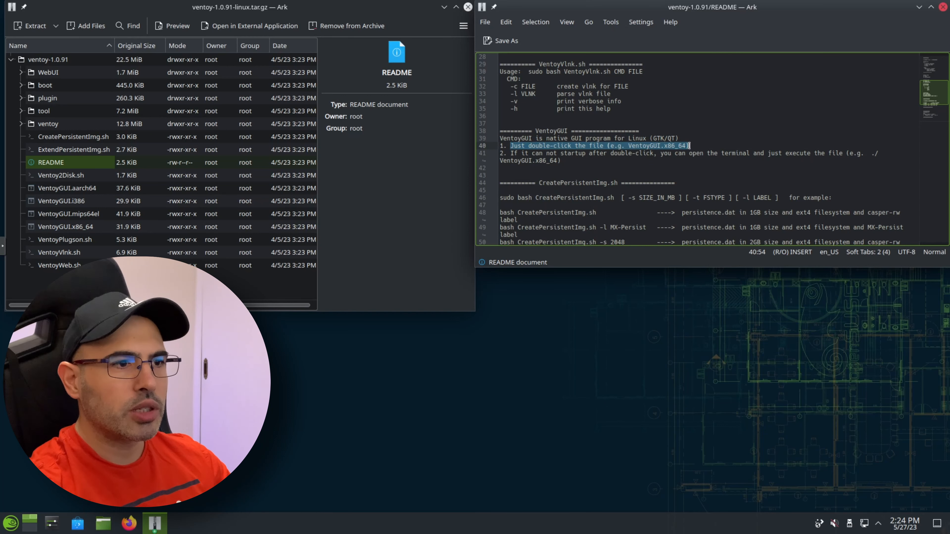
- Extract all files of the Ventoy archive into the Downloads folder and close the archive windows
left_click(353, 283)
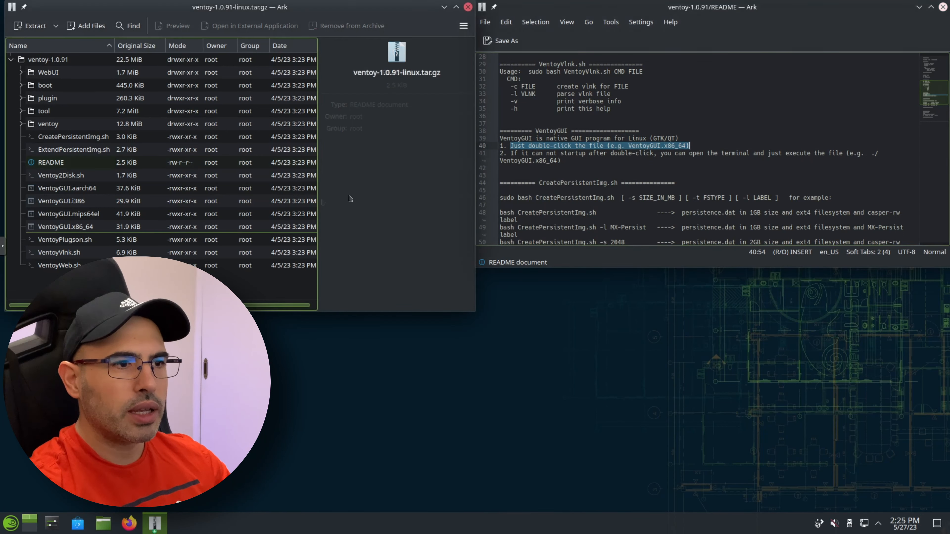
left_click(36, 26)
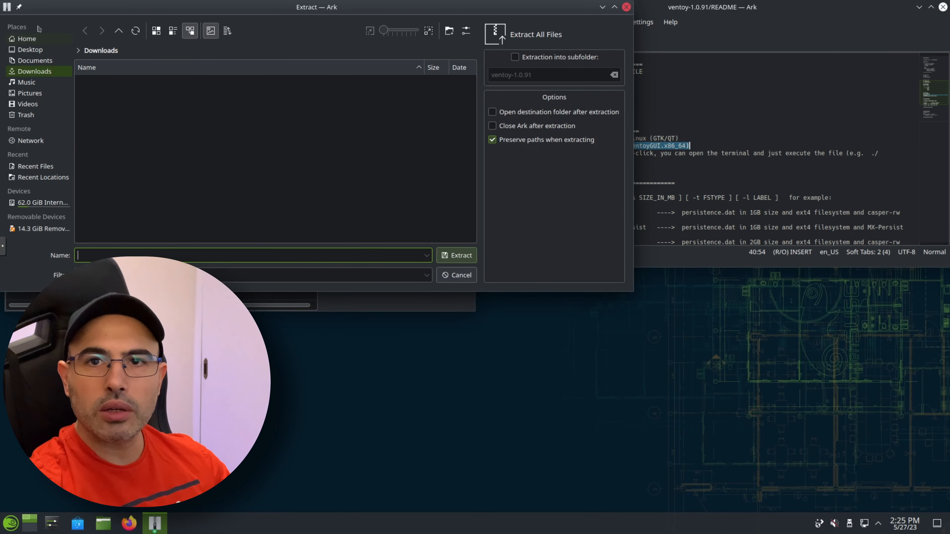
left_click(460, 256)
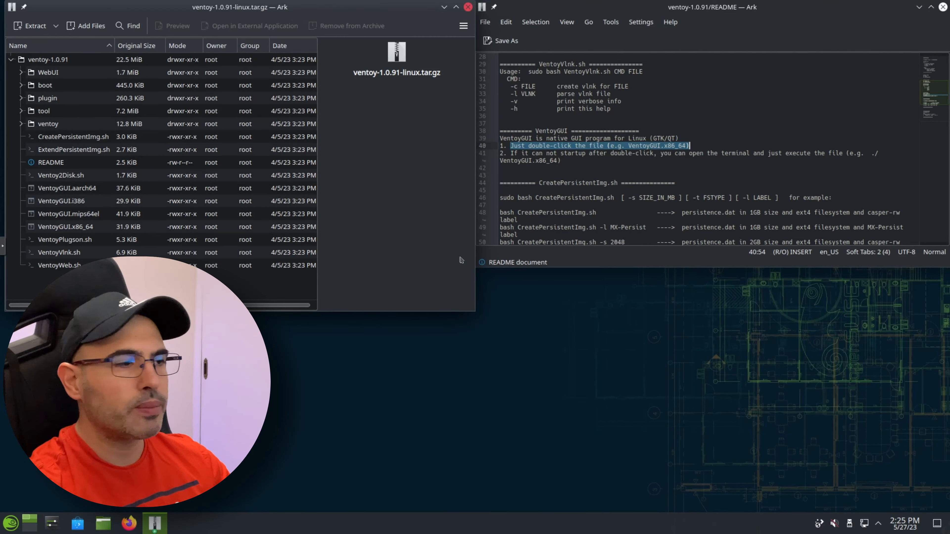
left_click(467, 7)
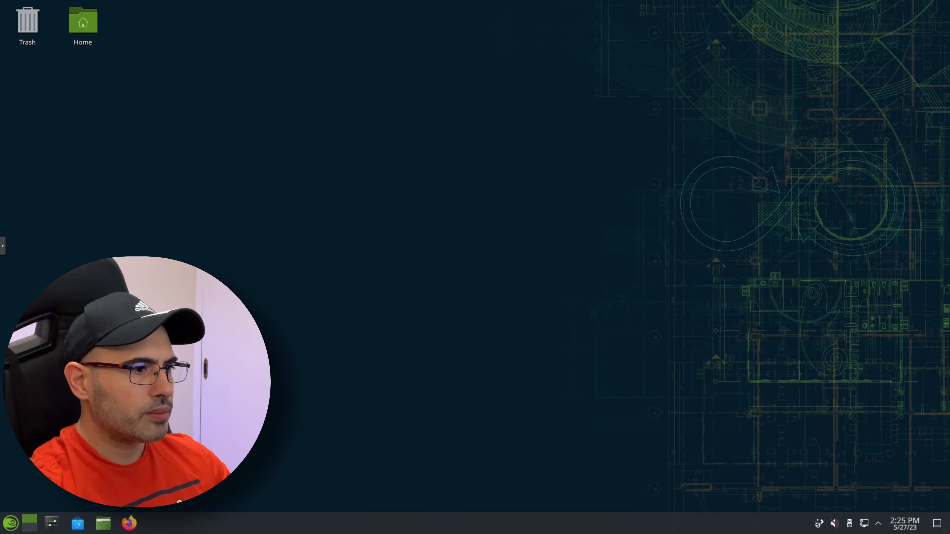
- Open the extracted ventoy-1.0.91 folder inside Downloads in the Dolphin file manager
left_click(103, 524)
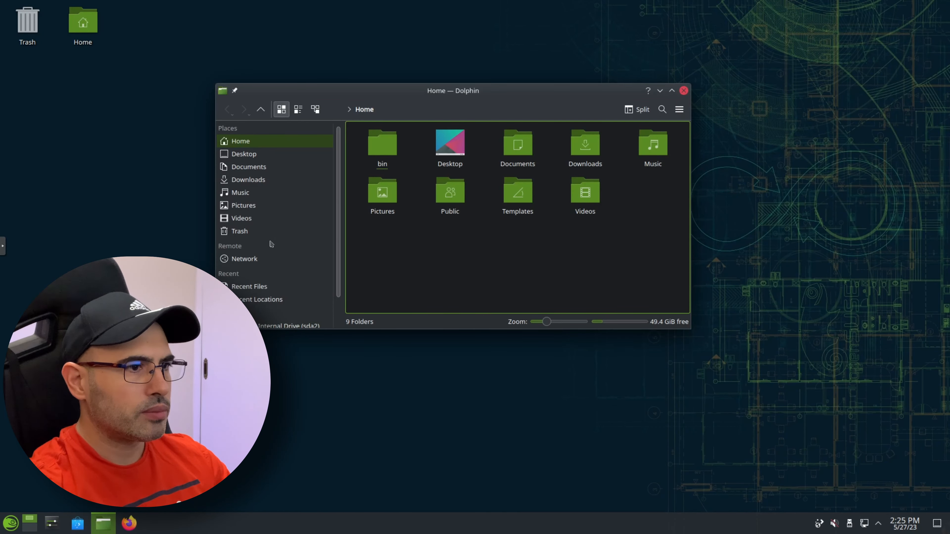
left_click(254, 180)
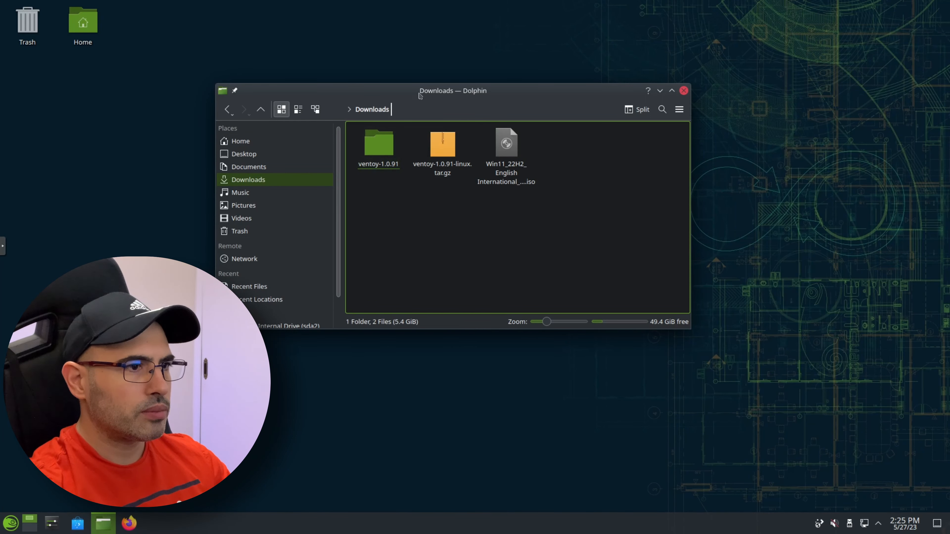
left_click_drag(413, 84, 200, 7)
left_click(184, 64)
double_click(184, 64)
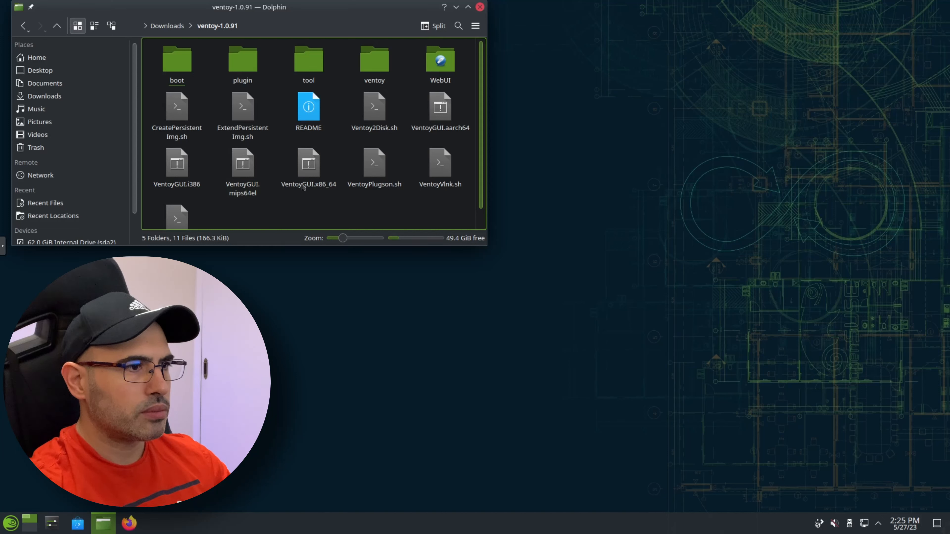
- Execute VentoyGUI.x86_64 from the extracted folder and authenticate with the root password
double_click(309, 165)
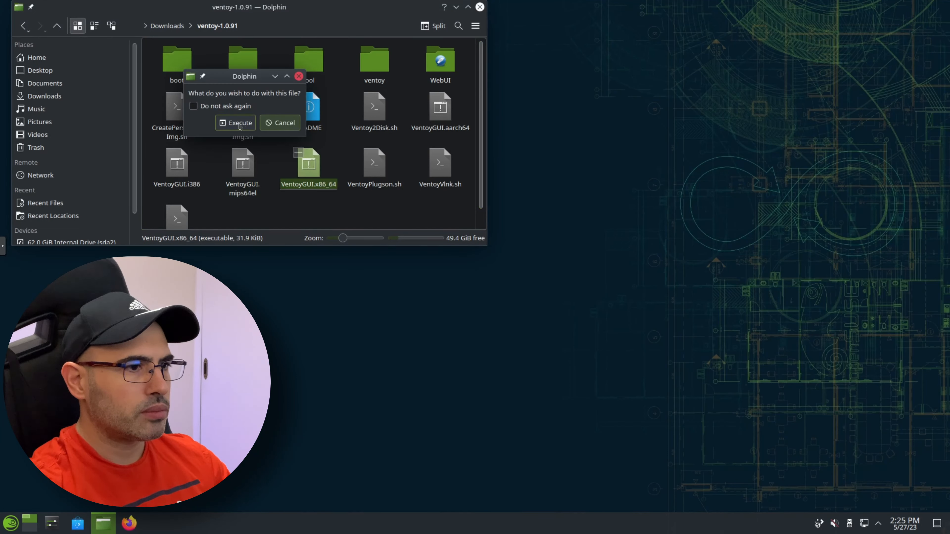
left_click(240, 124)
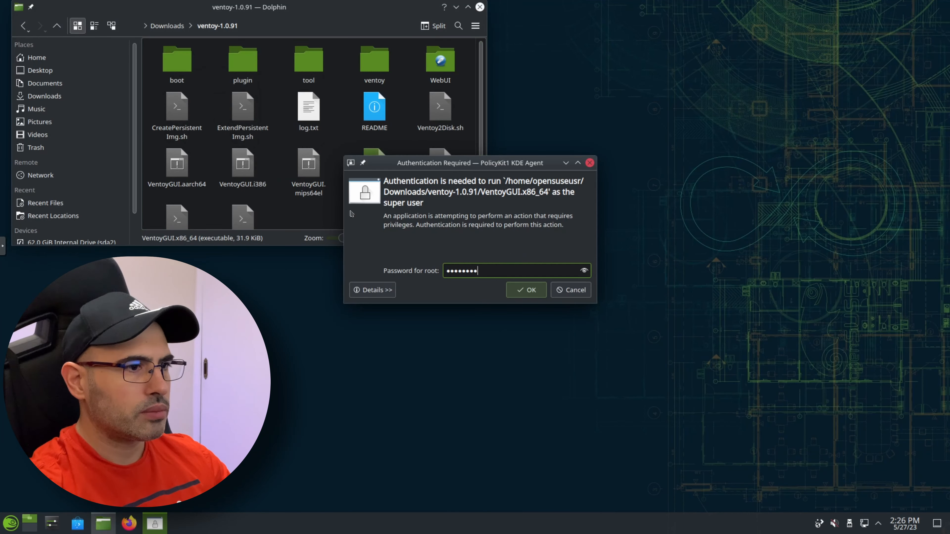
key("Return")
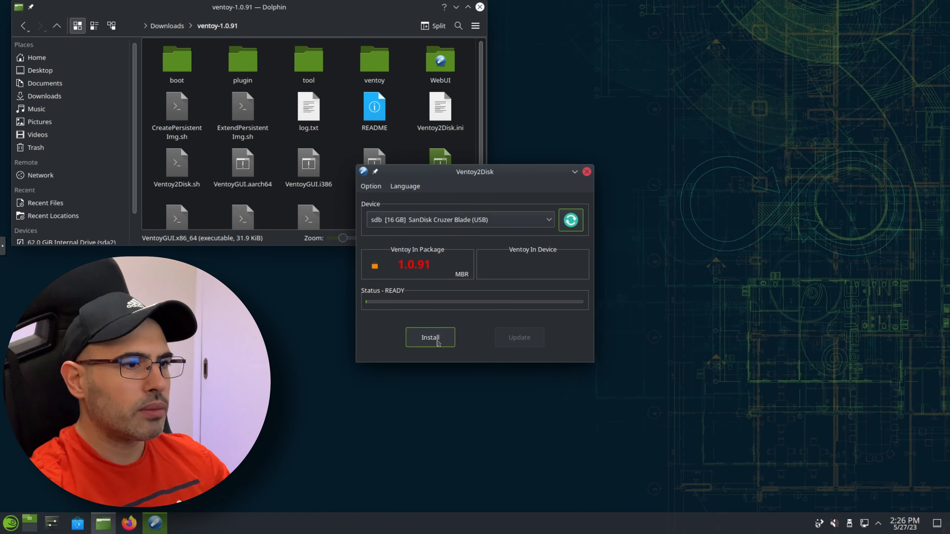
- Install Ventoy 1.0.91 on the 16 GB SanDisk Cruzer Blade, accept both format warnings, and close Ventoy2Disk
left_click(432, 338)
key("Tab")
key("Return")
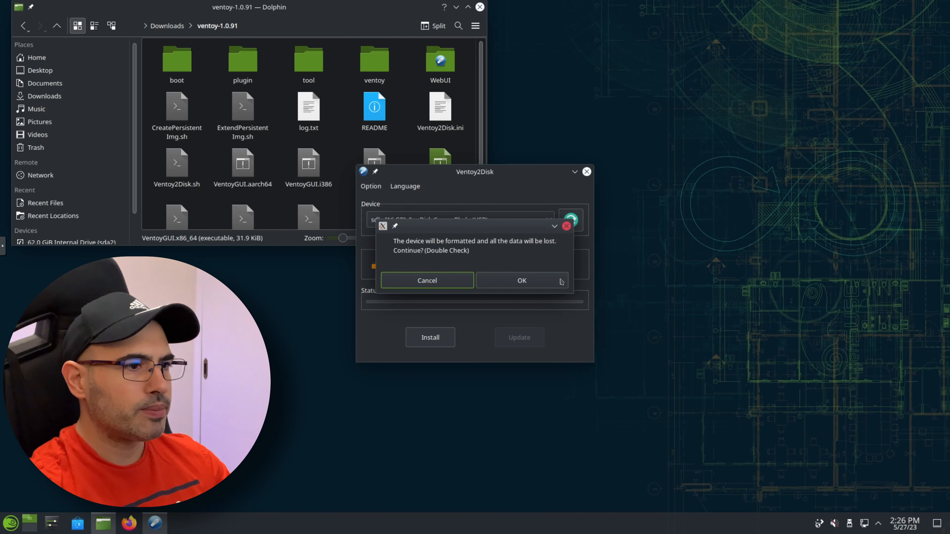
key("Tab")
key("Return")
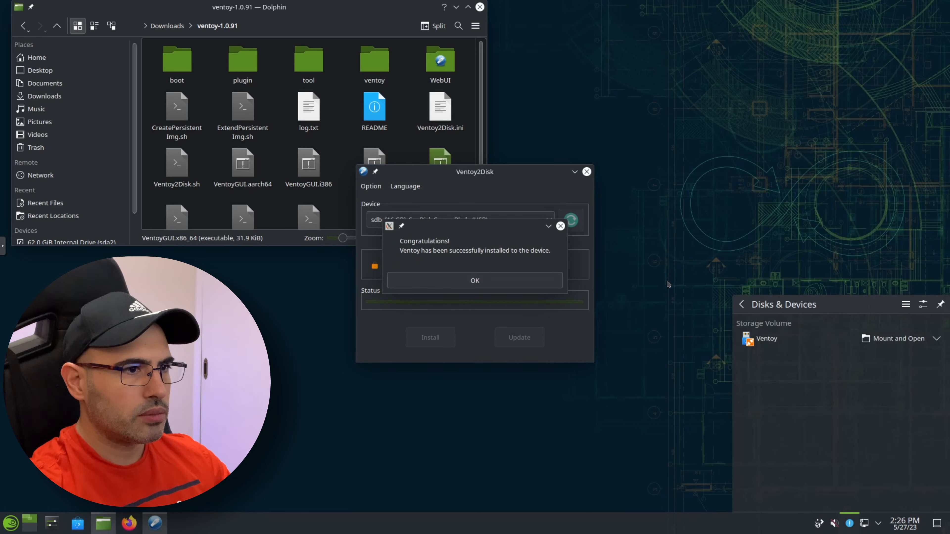
left_click(550, 283)
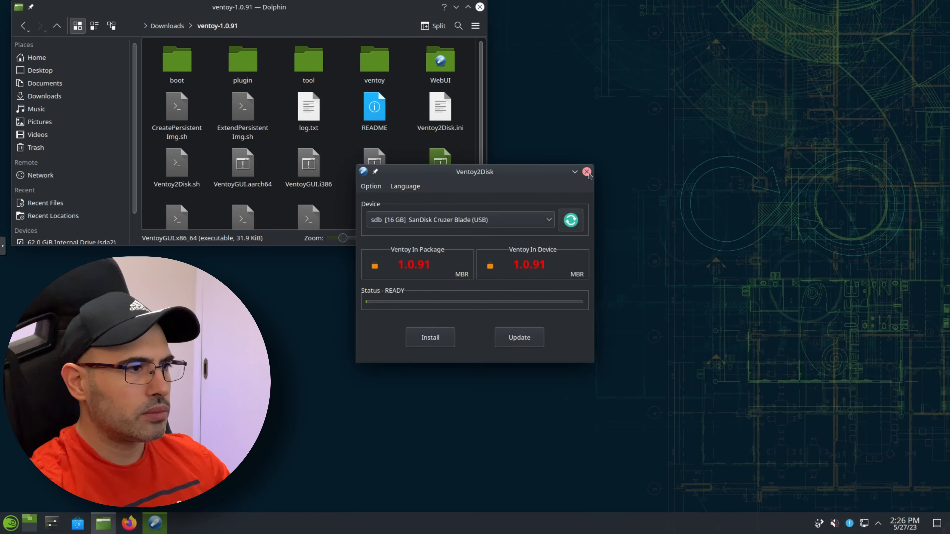
left_click(586, 172)
- Mount the Ventoy drive, copy the Win11_22H2 English International ISO from Downloads onto it, and close the file manager
scroll(82, 187, "down", 2)
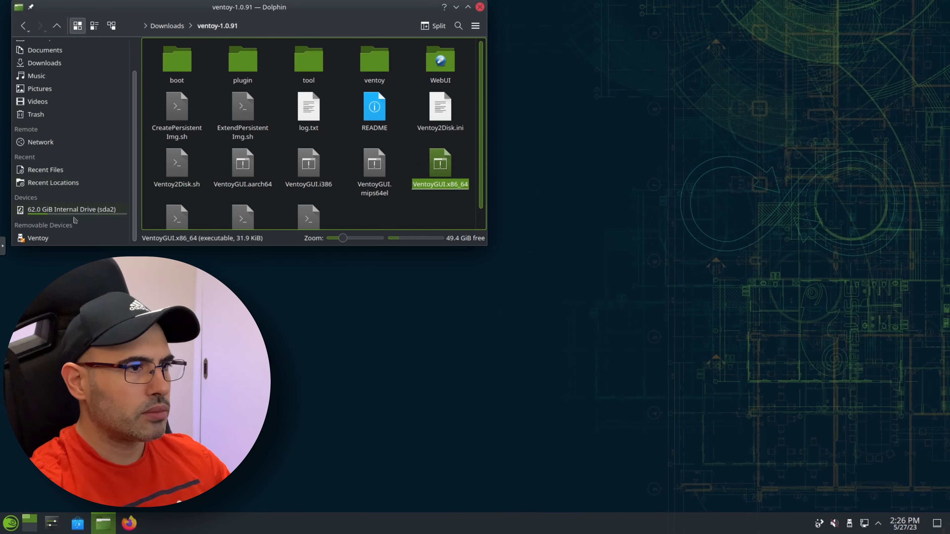
left_click(66, 238)
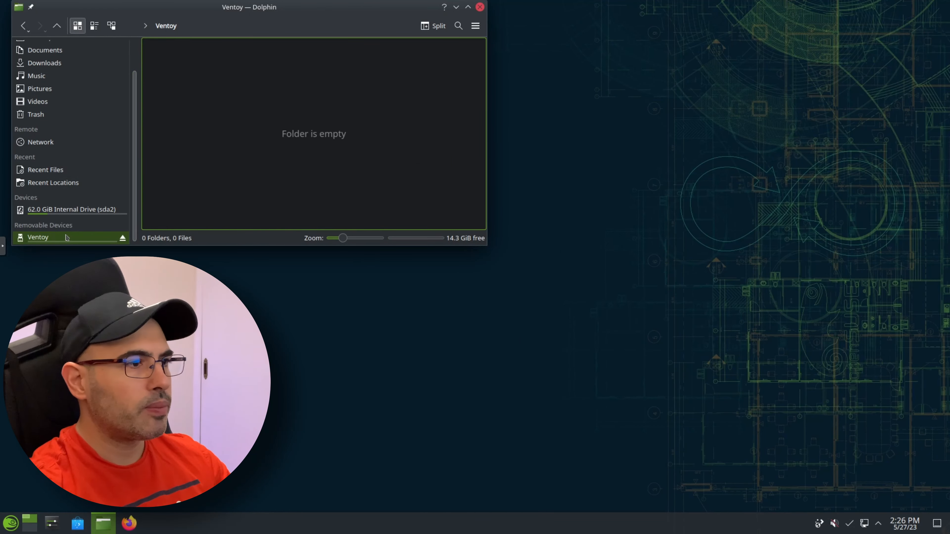
scroll(72, 111, "up", 2)
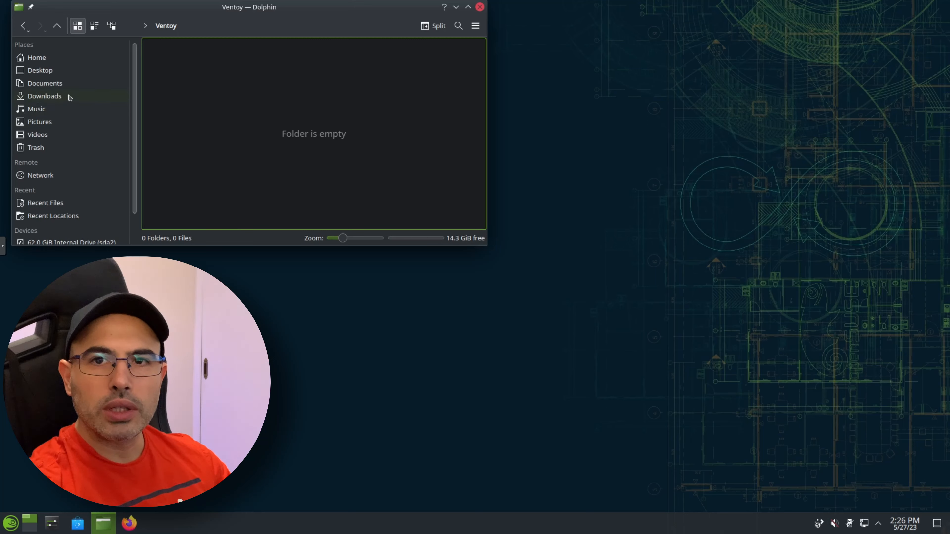
left_click(70, 97)
left_click(302, 61)
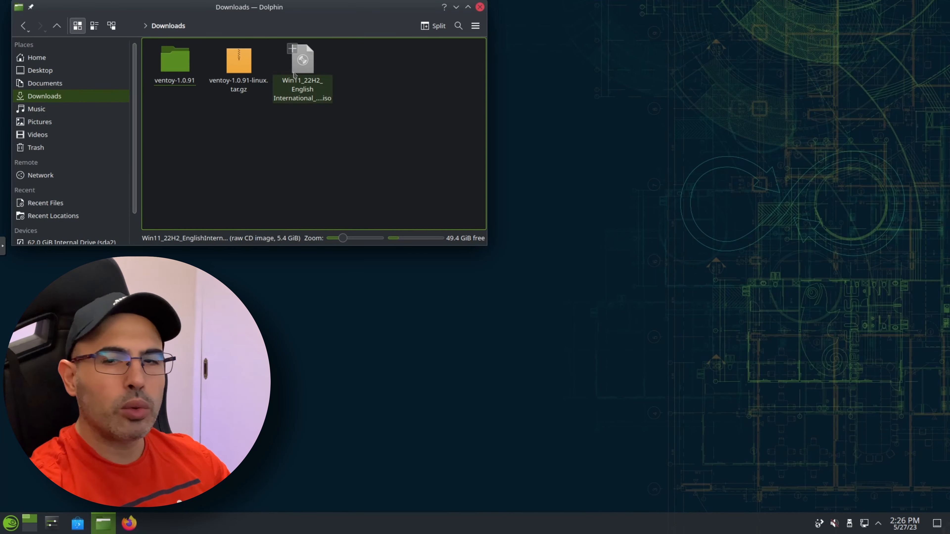
scroll(71, 168, "down", 2)
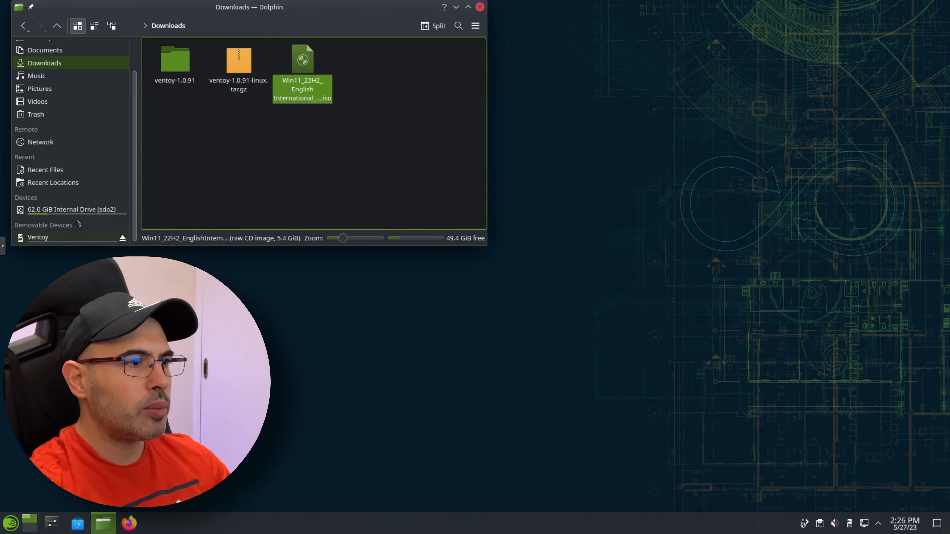
left_click(42, 237)
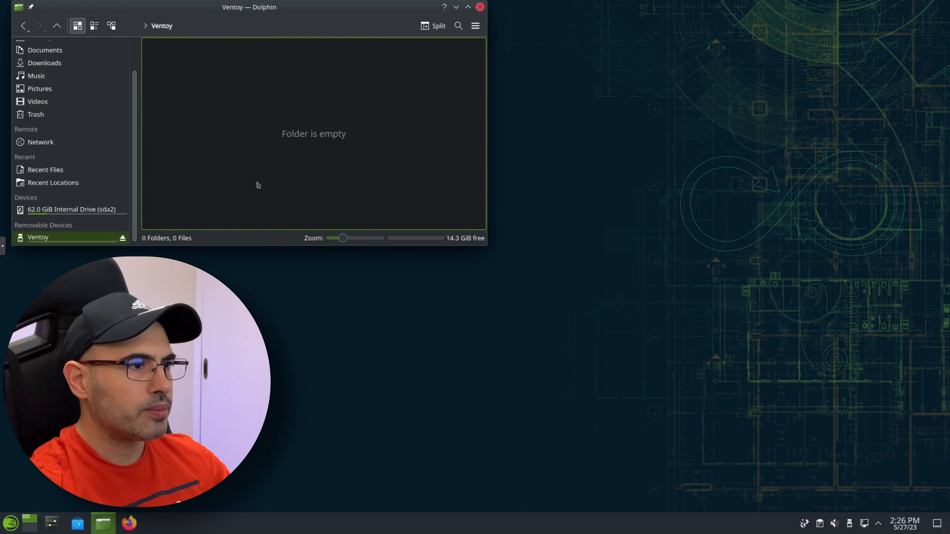
key("ctrl+v")
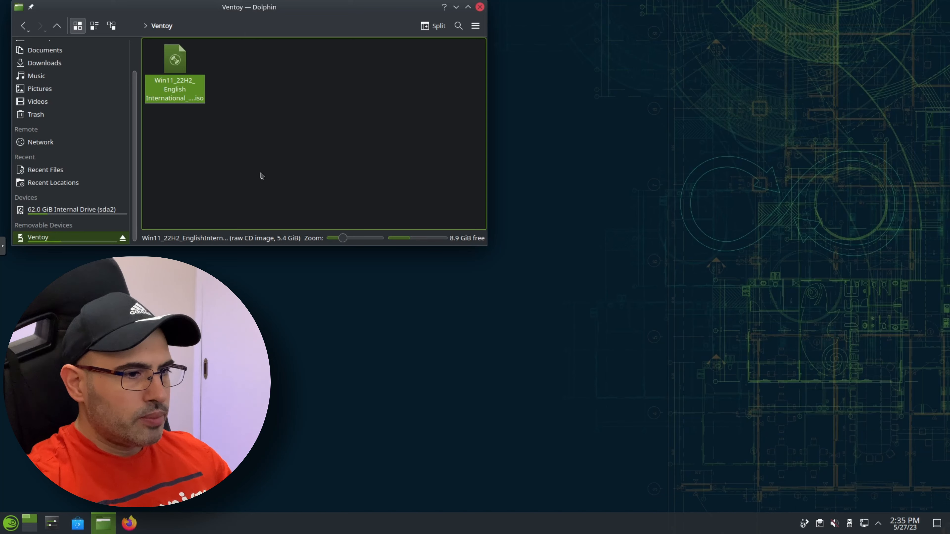
left_click(480, 7)
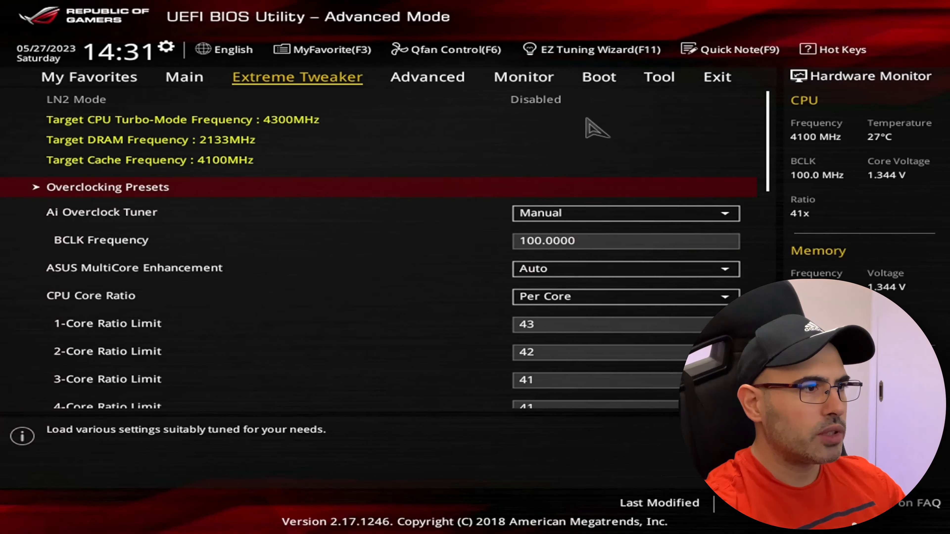
- Boot from SanDisk (14664MB) using the BIOS Boot Override and start the Windows 11 ISO in normal mode
left_click(600, 77)
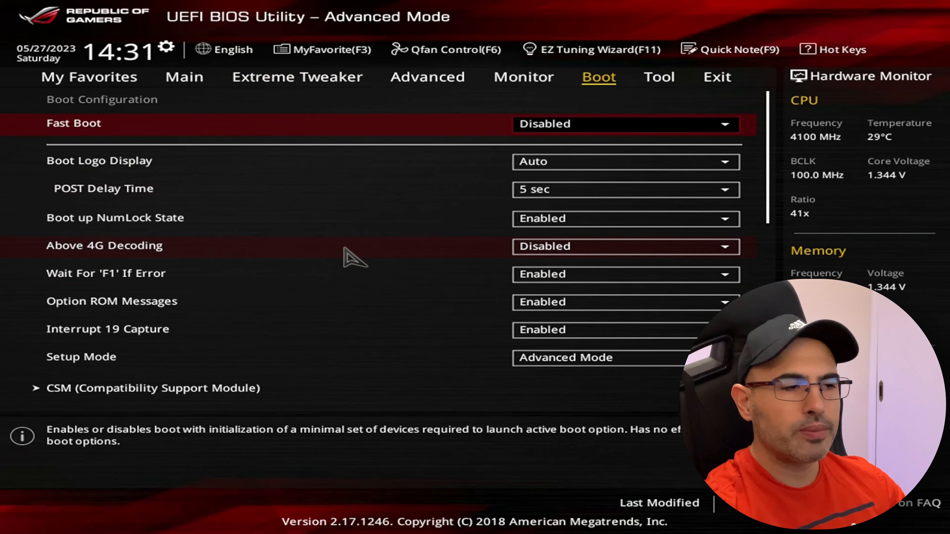
scroll(350, 317, "down", 6)
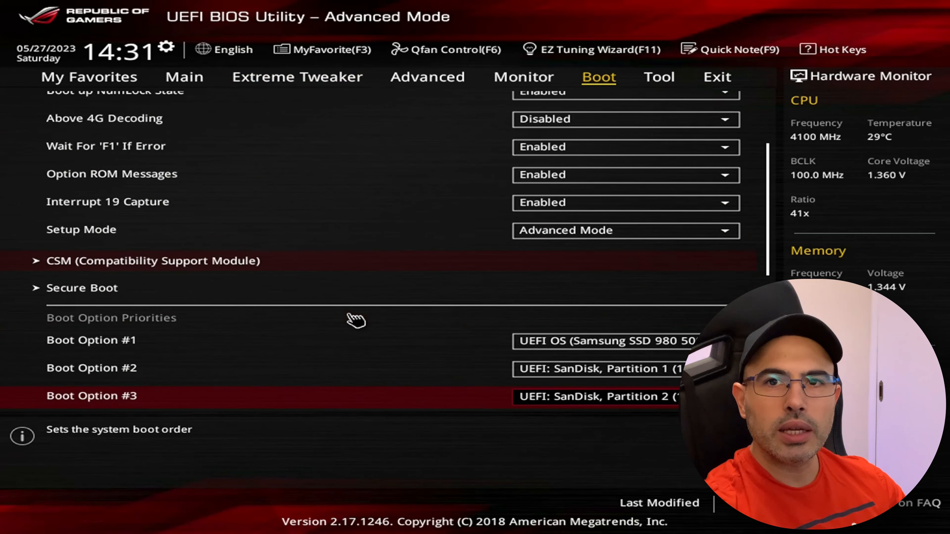
scroll(350, 315, "down", 8)
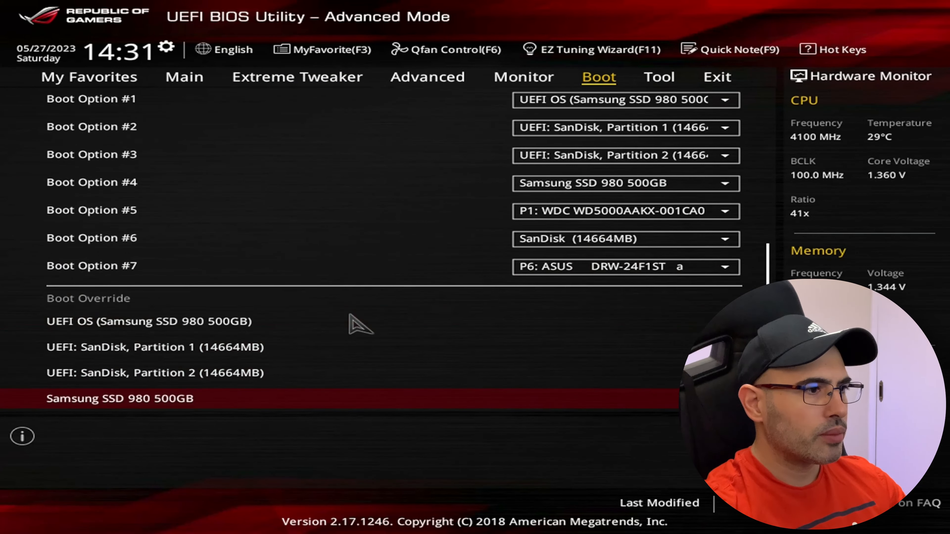
scroll(355, 320, "down", 1)
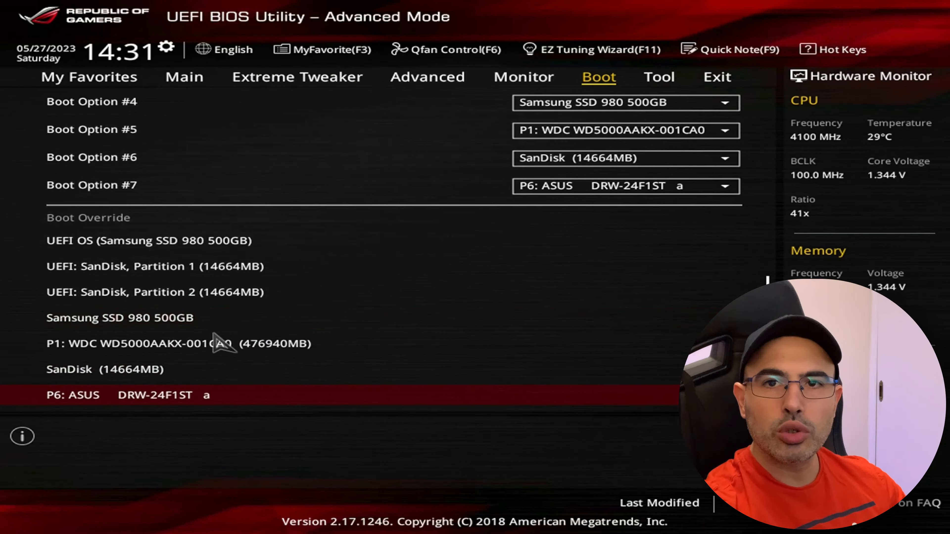
left_click(122, 370)
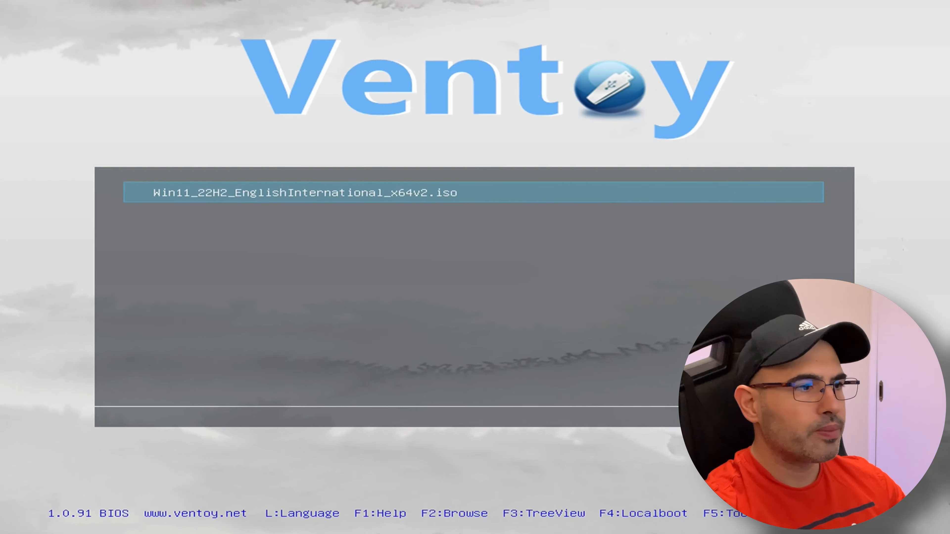
key("Return")
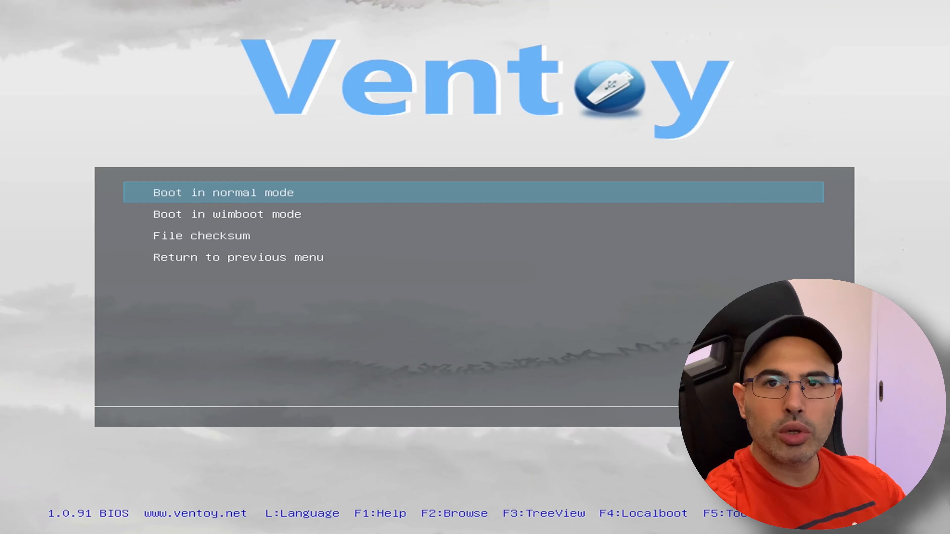
key("Return")
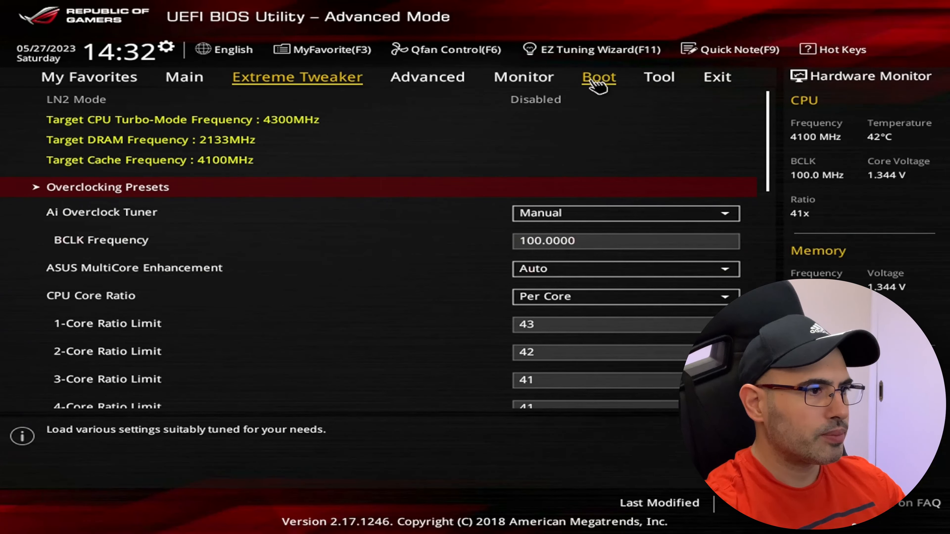
- Boot from UEFI: SanDisk, Partition 2 using the BIOS Boot Override and start the Windows 11 ISO in normal mode
left_click(592, 80)
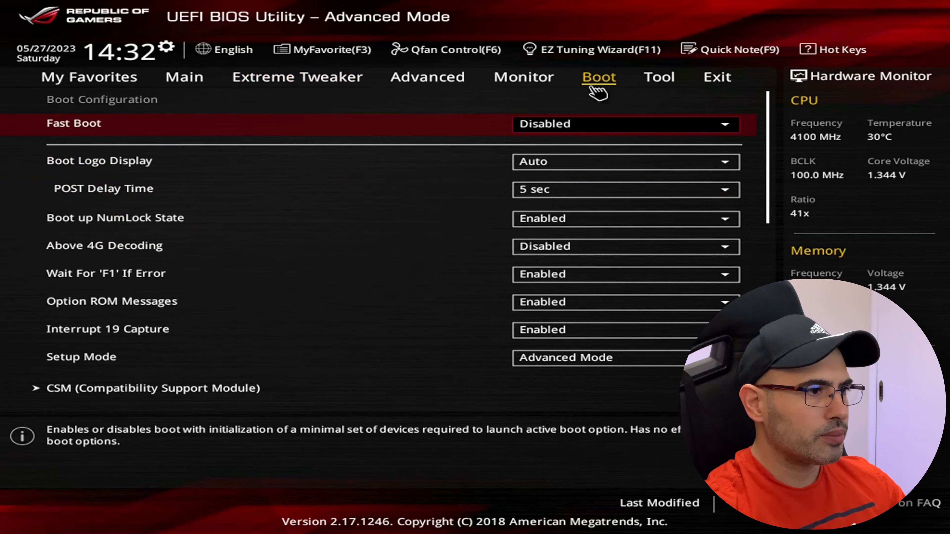
scroll(351, 260, "down", 7)
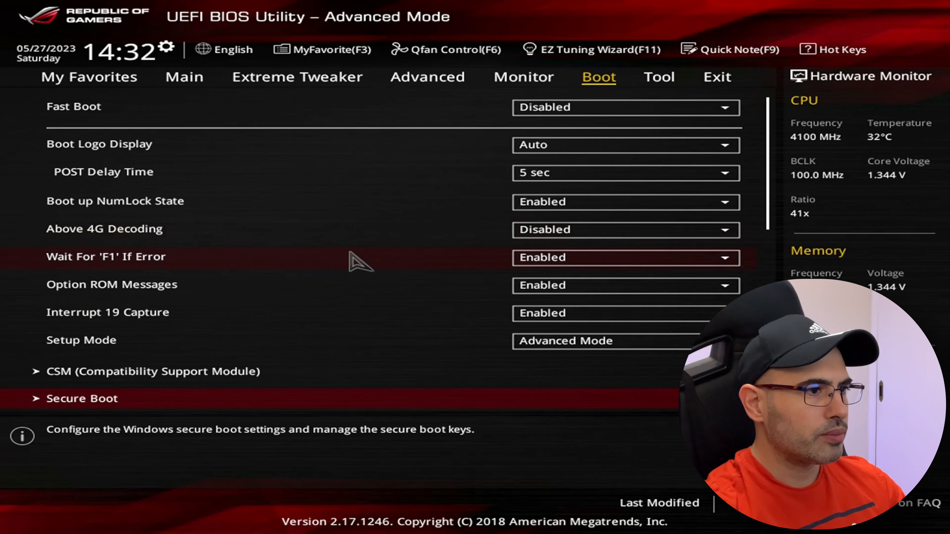
scroll(297, 295, "down", 9)
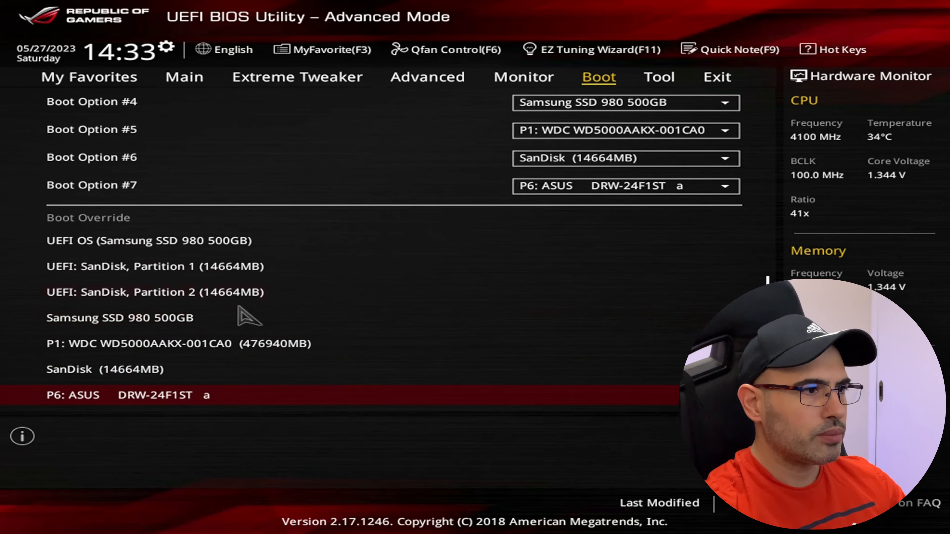
left_click(204, 266)
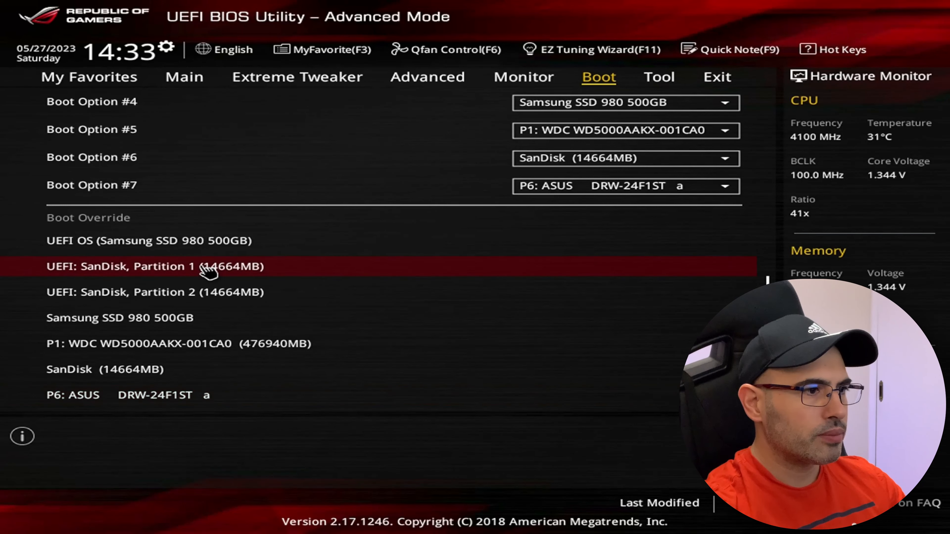
left_click(207, 294)
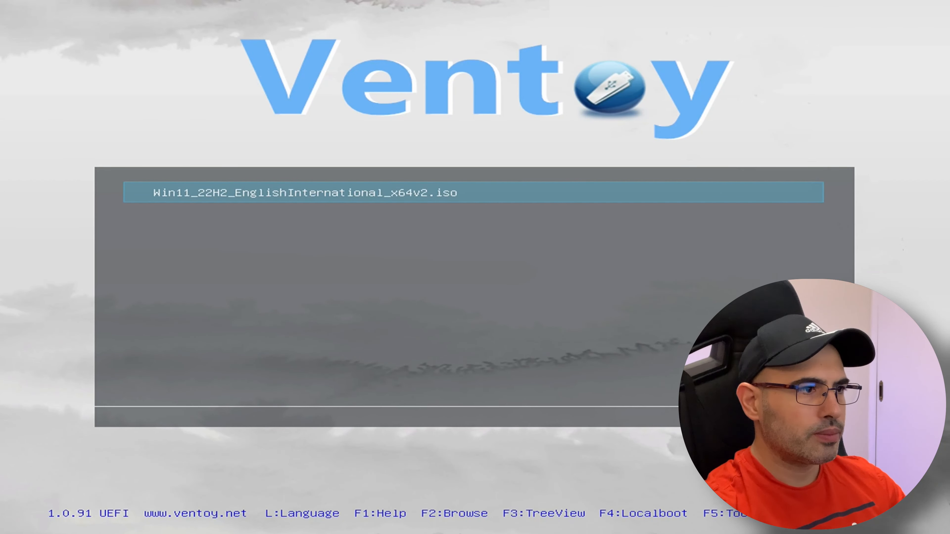
key("Return")
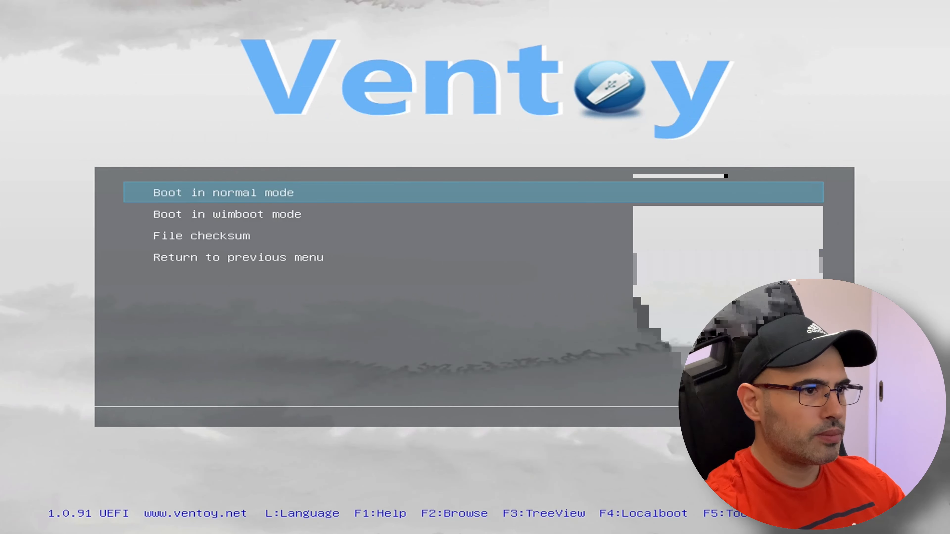
key("Return")
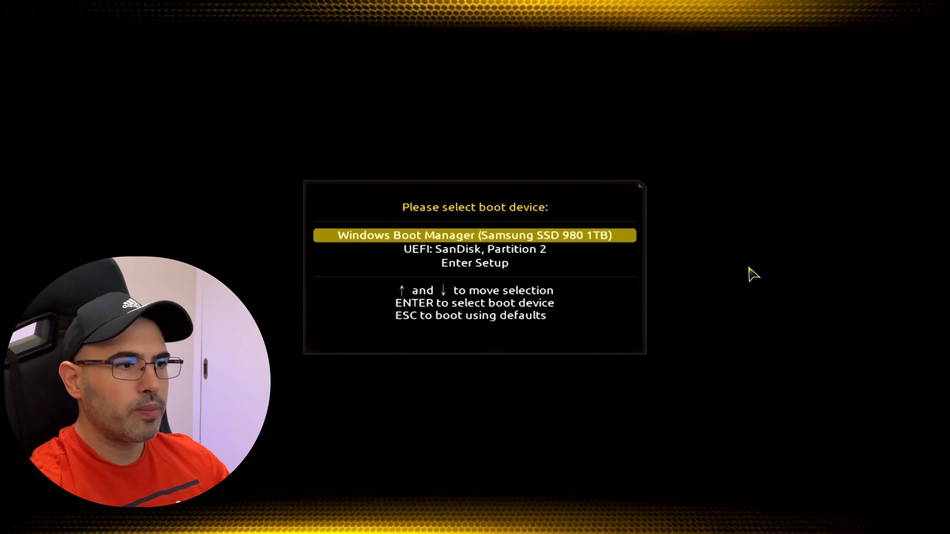
- Choose UEFI: SanDisk, Partition 2 as the boot device and boot the Windows 11 ISO in normal mode into Windows Setup
key("Down")
key("Return")
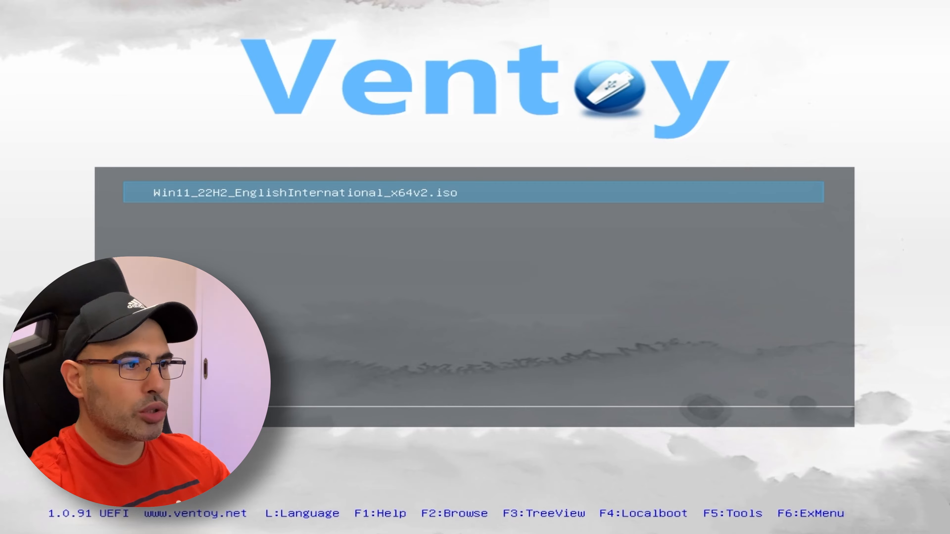
key("Return")
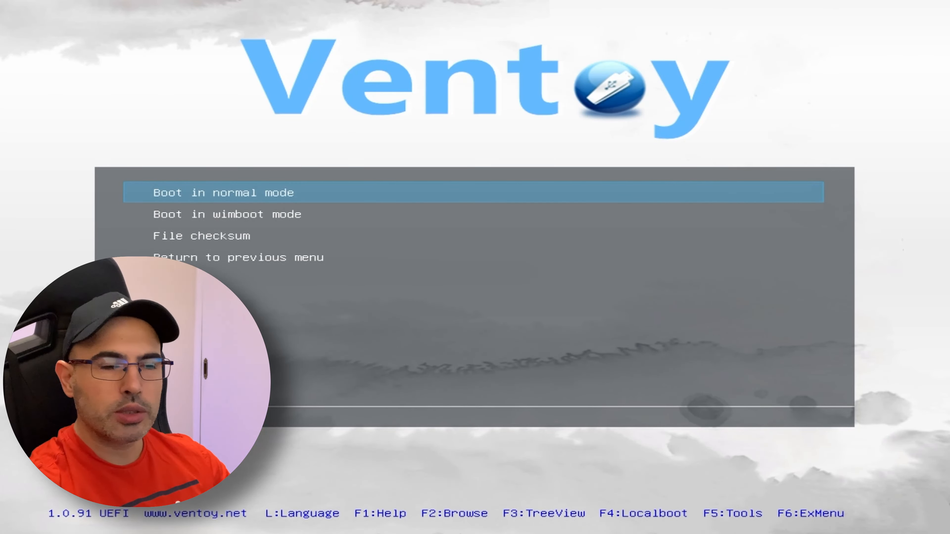
key("Return")
key("Return")
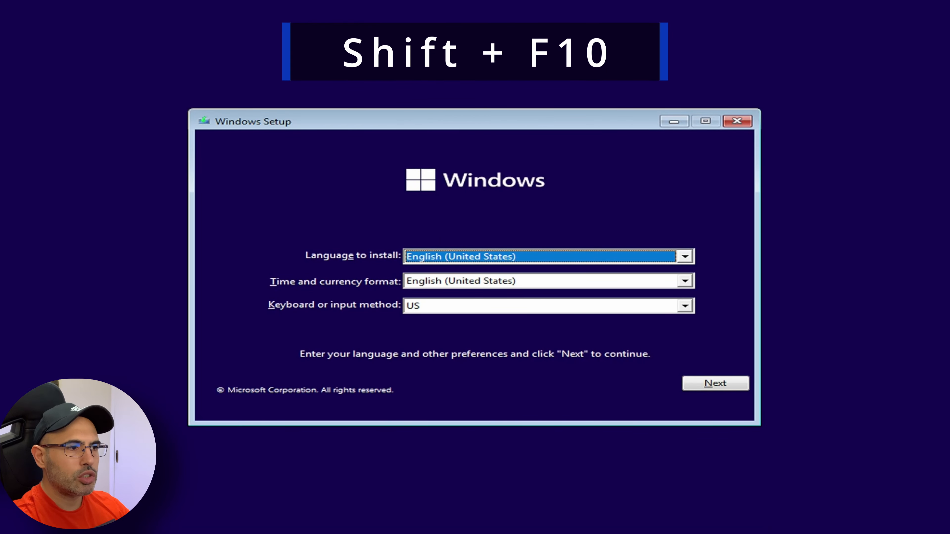
- Open a command prompt over Windows Setup and run regedit to start the Registry Editor
key("shift+F10")
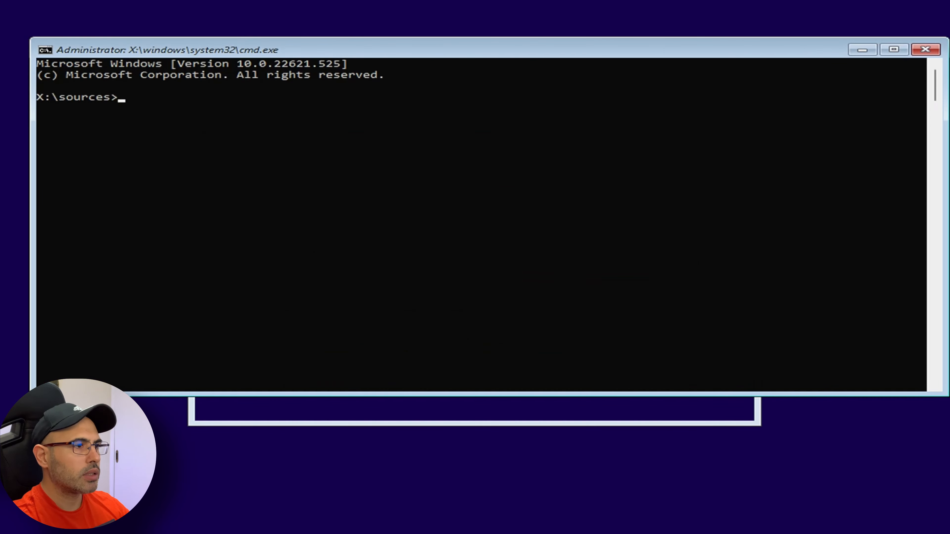
type("regedit")
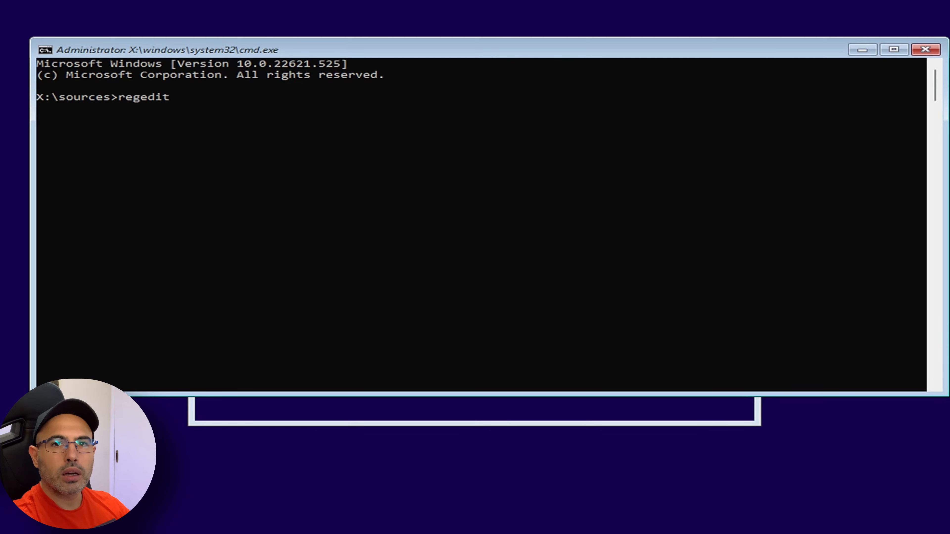
key("Return")
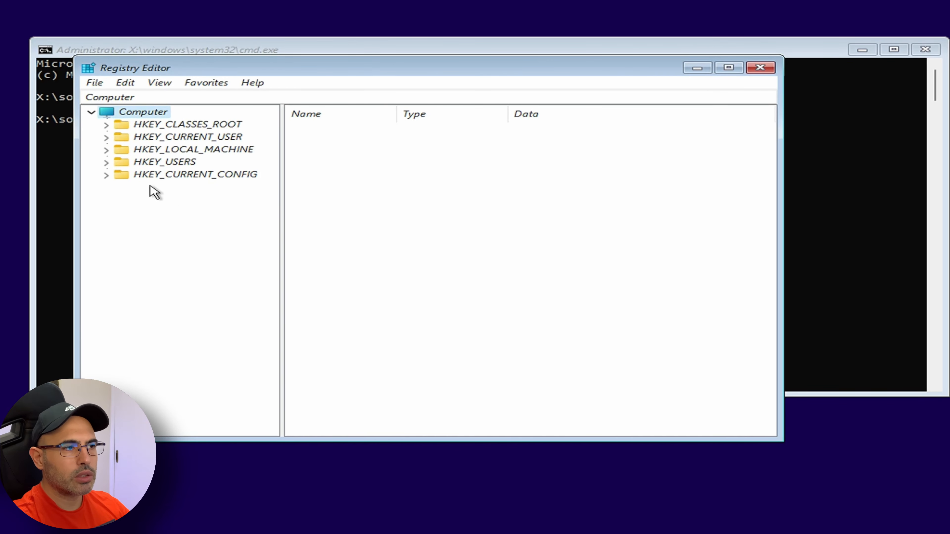
- Create a new key named LabConfig under HKEY_LOCAL_MACHINE\SYSTEM\Setup
left_click(107, 150)
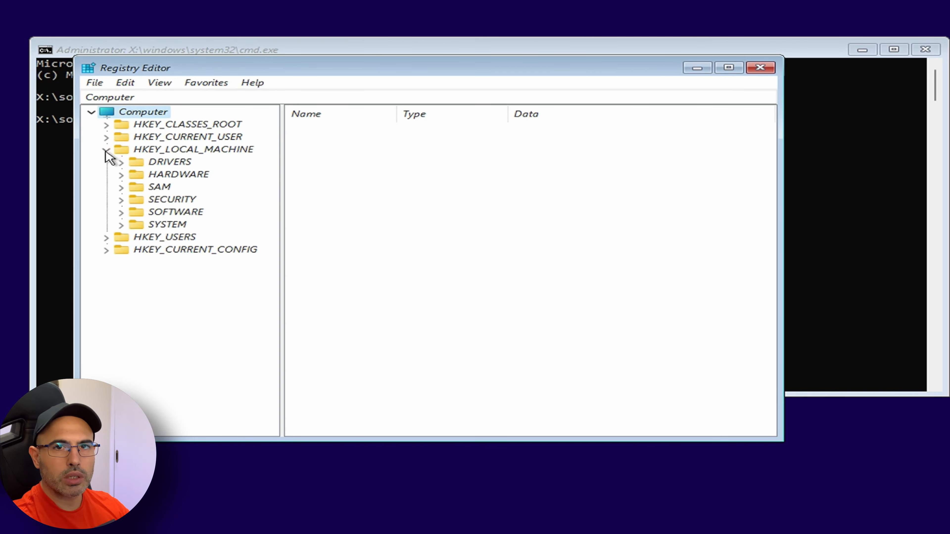
left_click(120, 225)
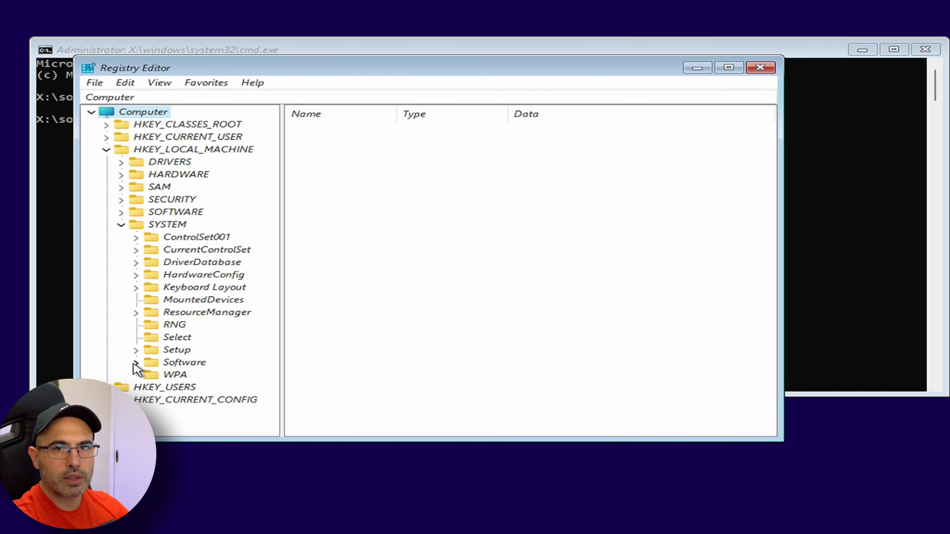
left_click(136, 350)
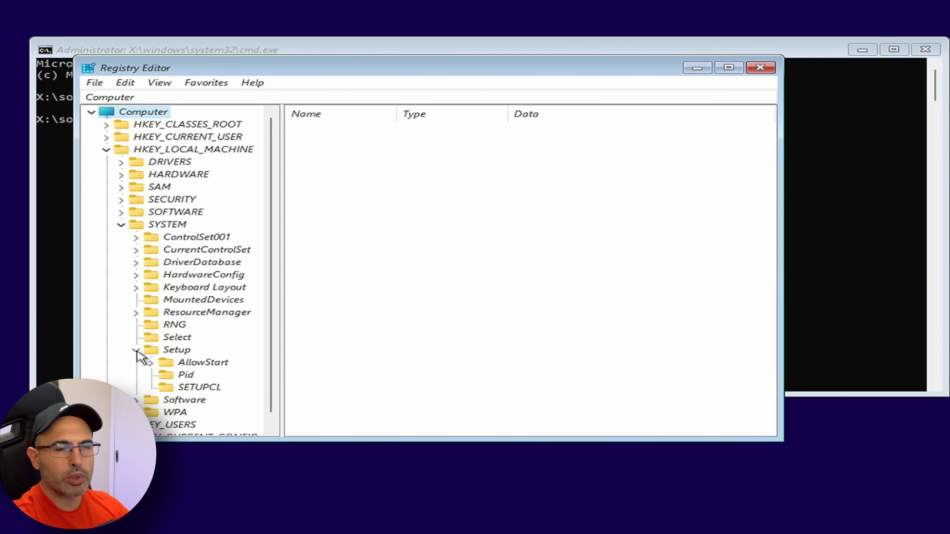
scroll(143, 351, "down", 1)
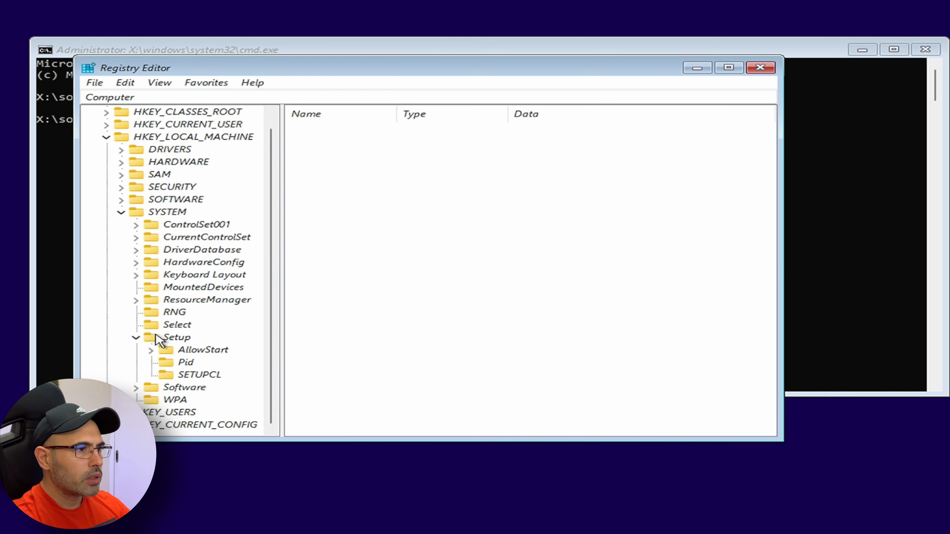
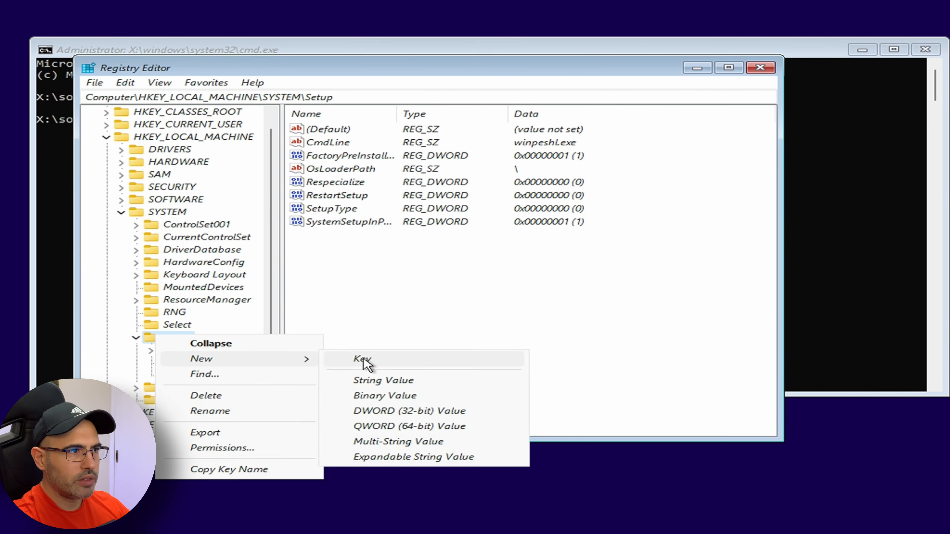
left_click(365, 361)
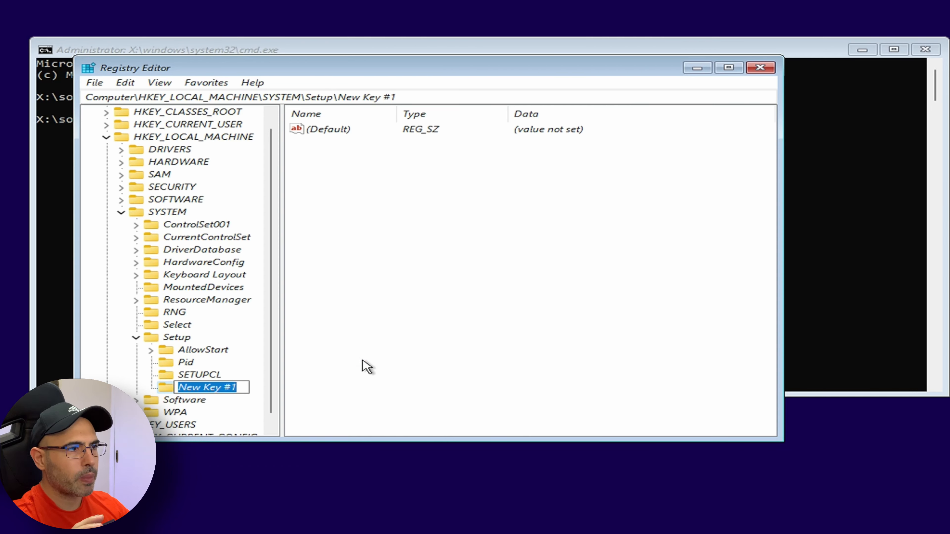
type("Lab")
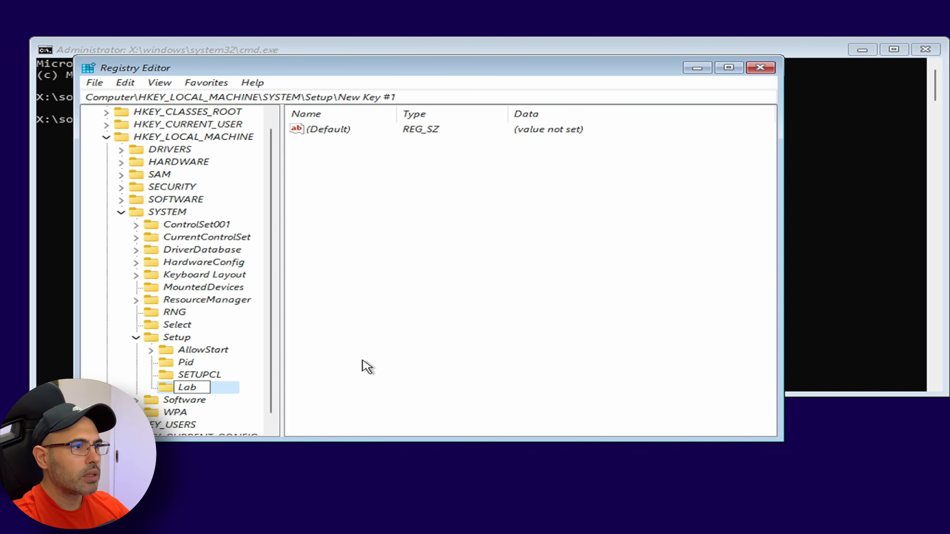
type("Conf")
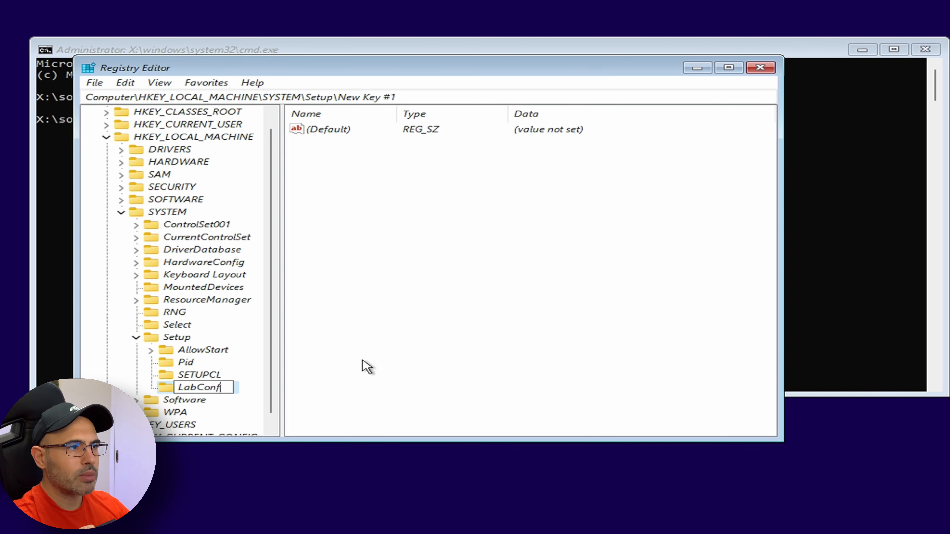
type("ig")
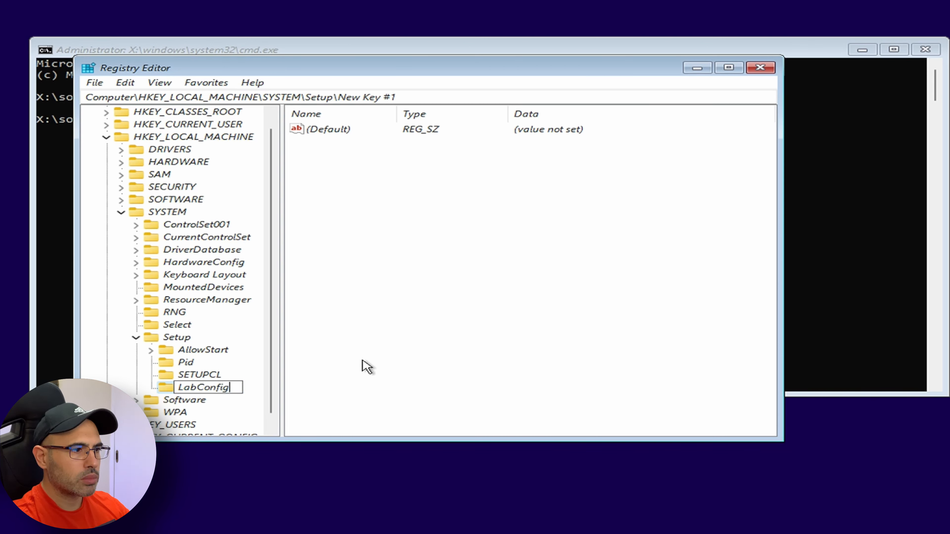
key("Return")
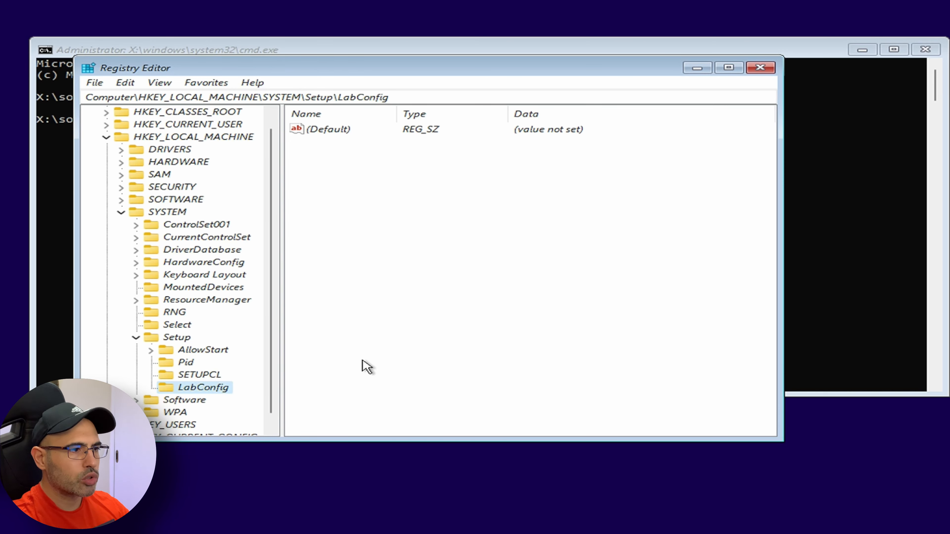
- Add a DWORD (32-bit) value named BypassTPMCheck to the LabConfig key and copy its name to the clipboard
right_click(358, 192)
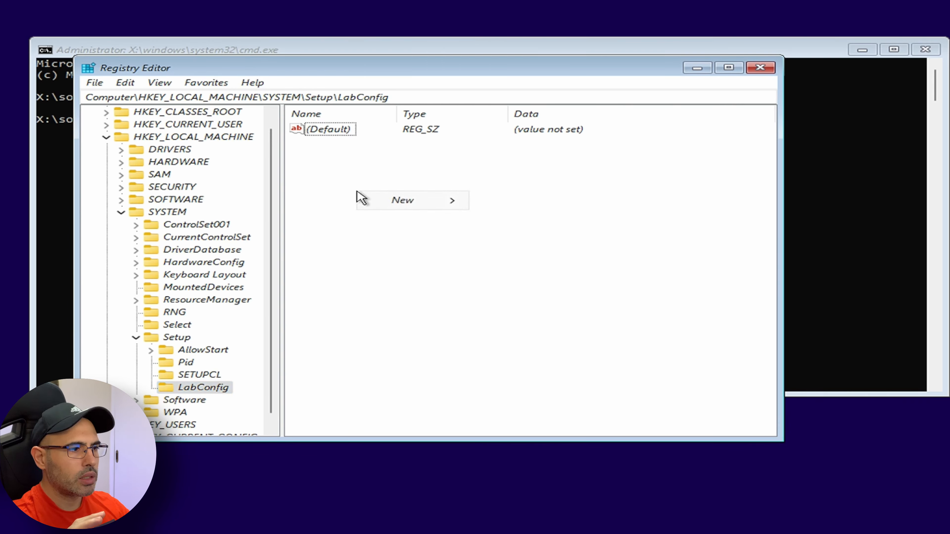
mouse_move(456, 202)
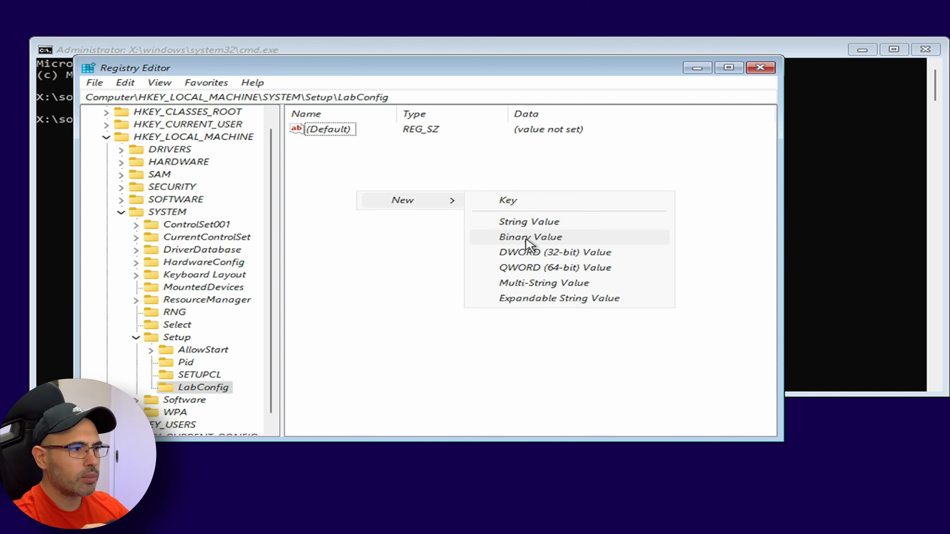
left_click(526, 254)
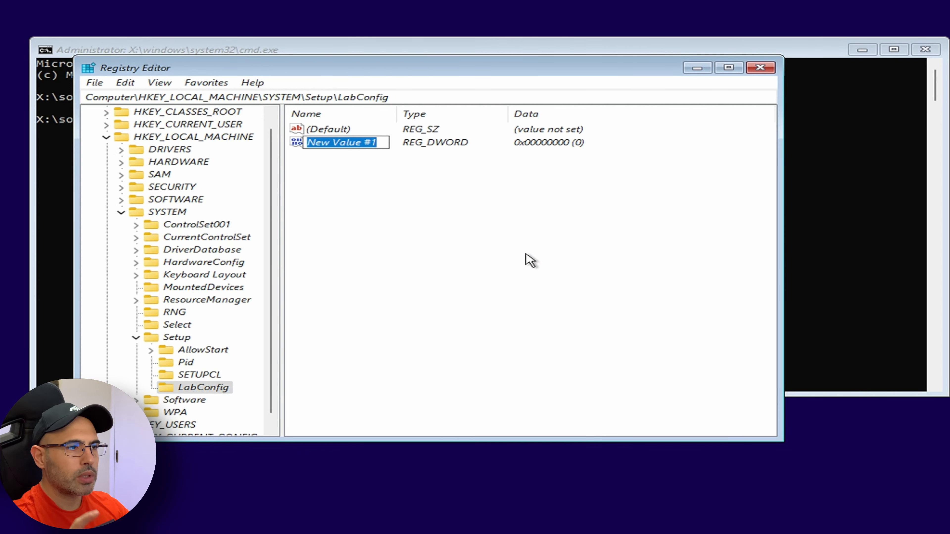
type("Bypass")
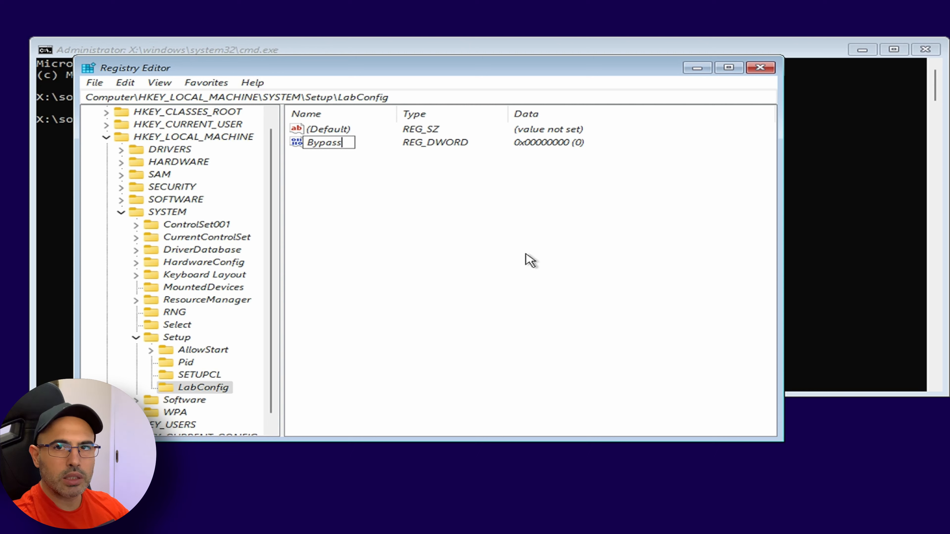
type("TPMChe")
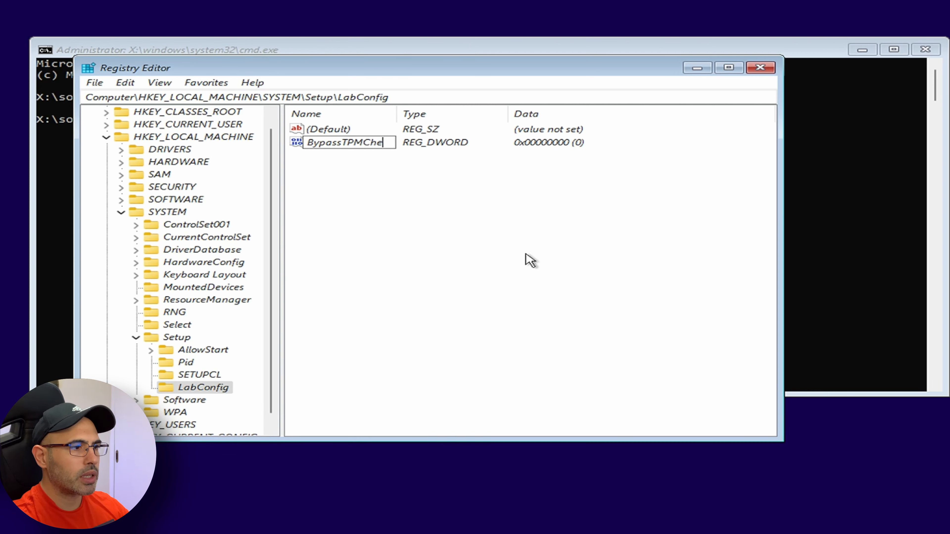
type("ck")
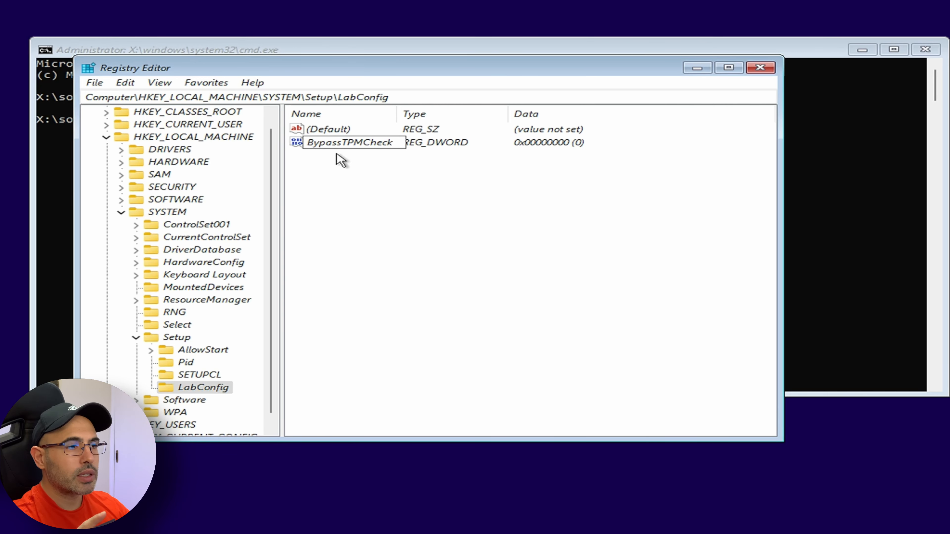
double_click(337, 143)
key("ctrl+c")
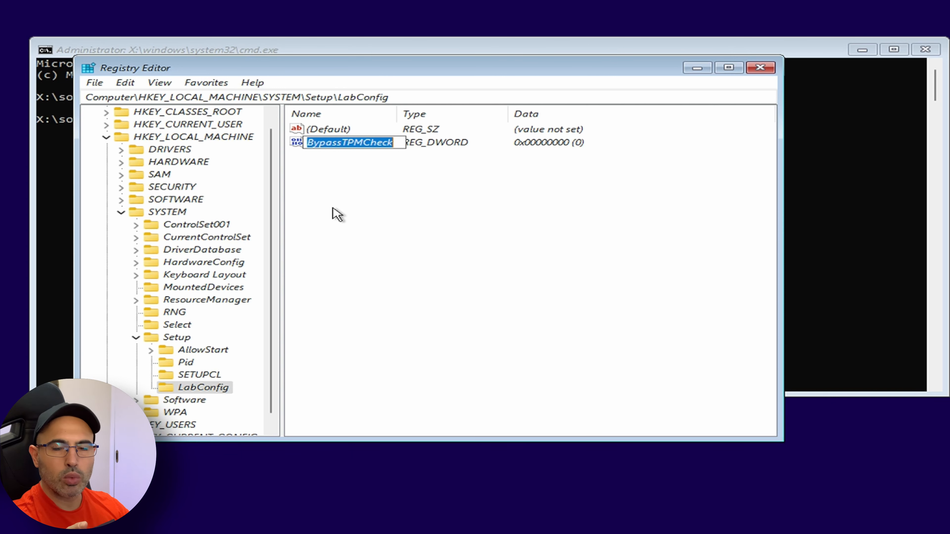
key("Return")
- Set the value data of BypassTPMCheck to 1
key("Return")
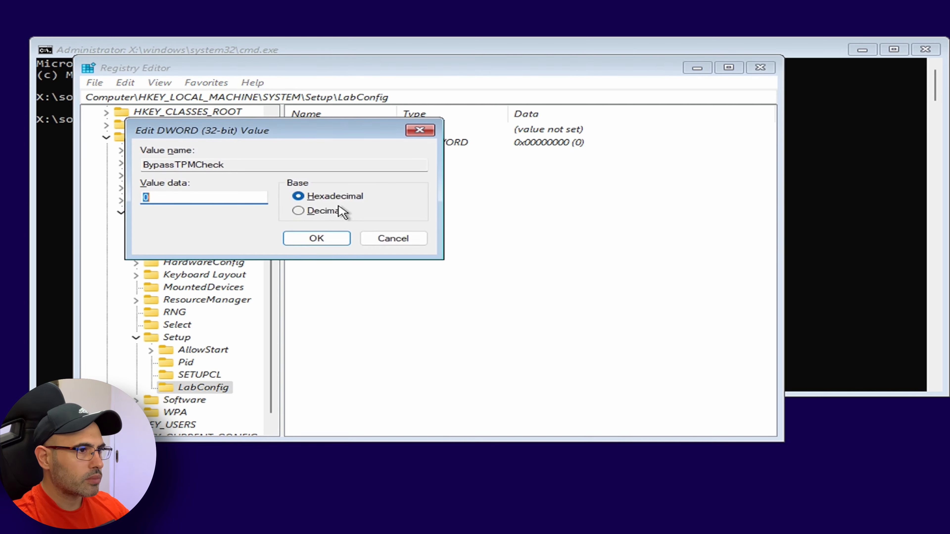
type("1")
key("Return")
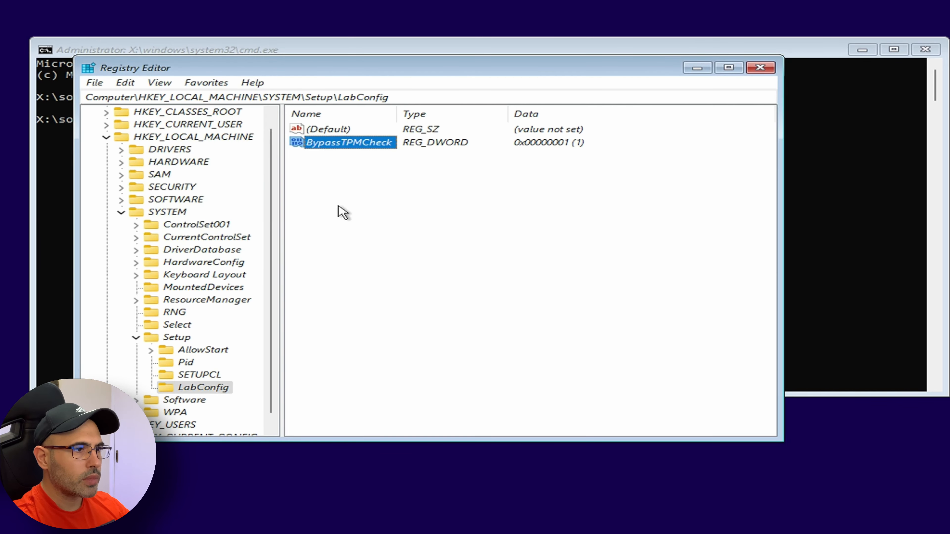
- Add a second DWORD (32-bit) value to LabConfig, adapting the copied name to BypassSecureBootCheck
right_click(376, 209)
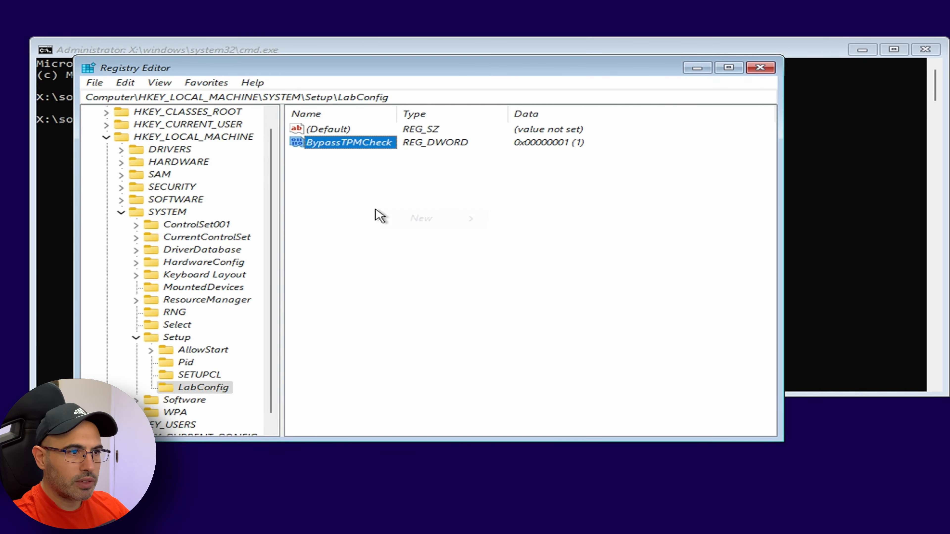
mouse_move(484, 221)
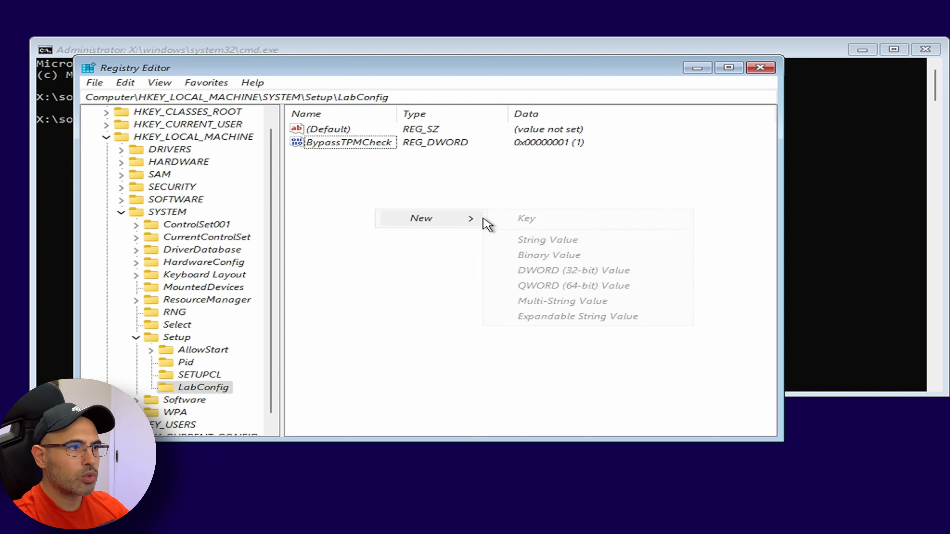
left_click(528, 271)
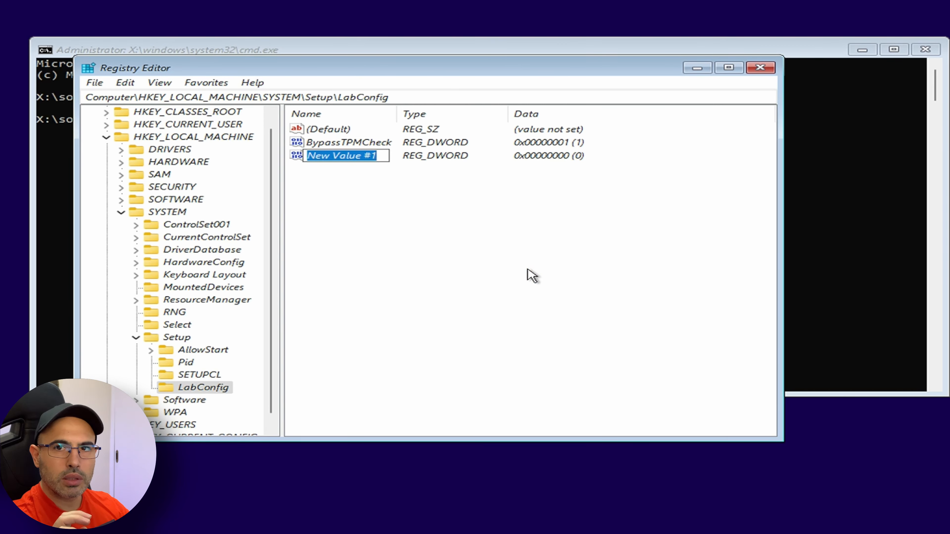
key("ctrl+v")
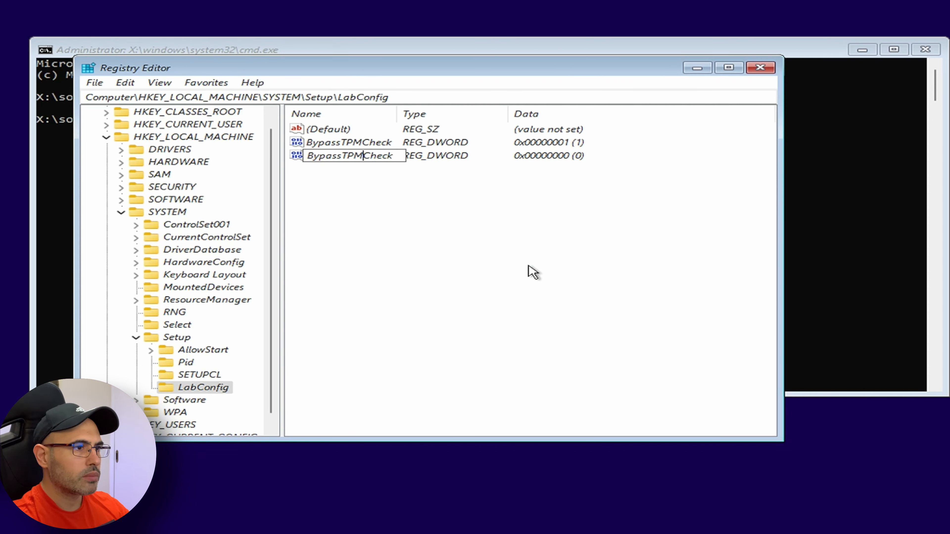
key("BackSpace")
key("BackSpace")
key("BackSpace")
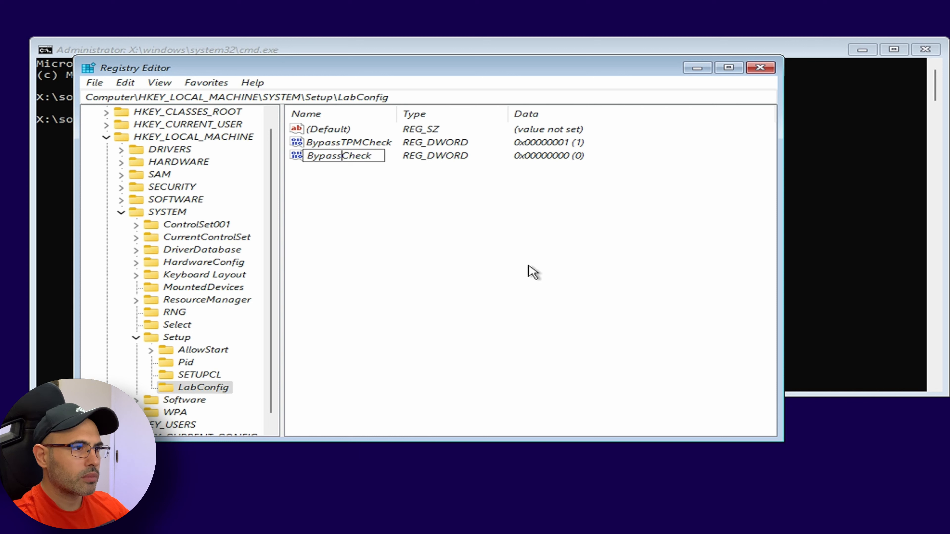
type("Secur")
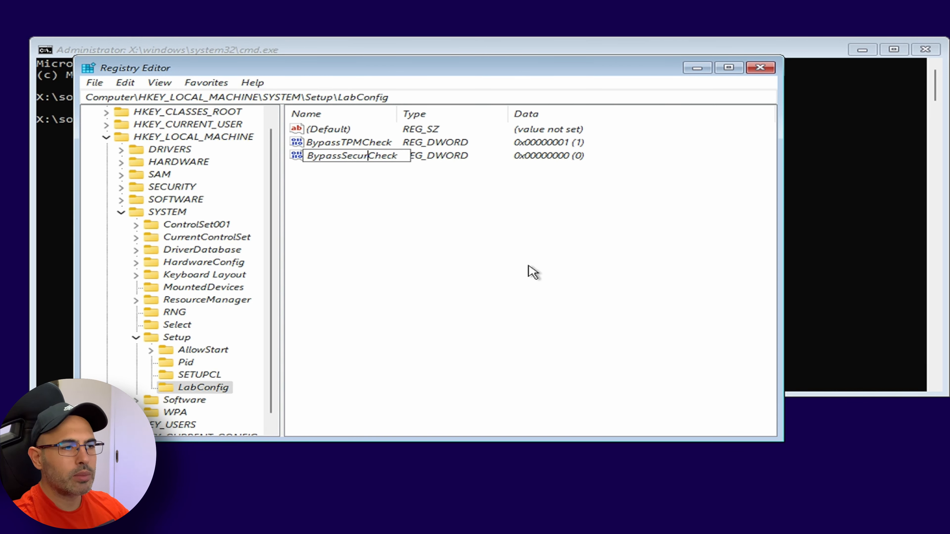
type("e")
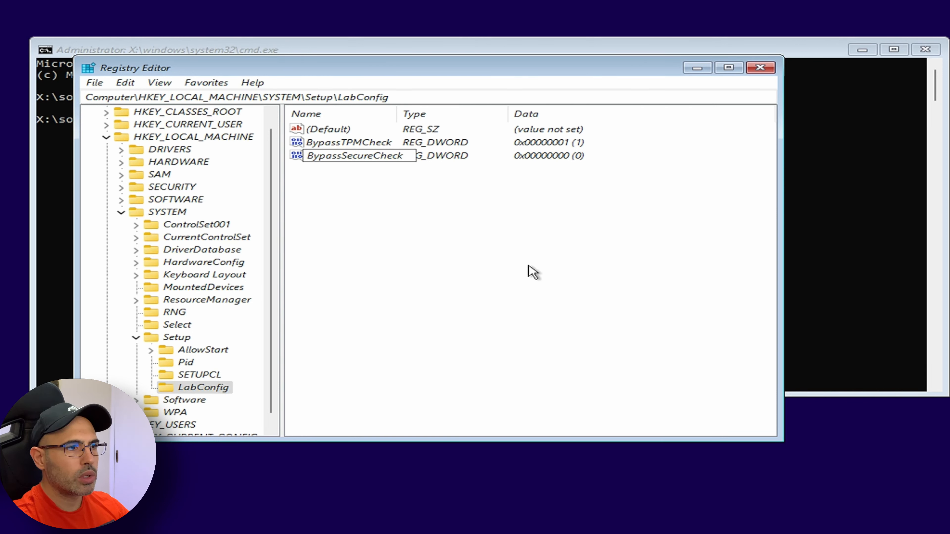
type("Boot")
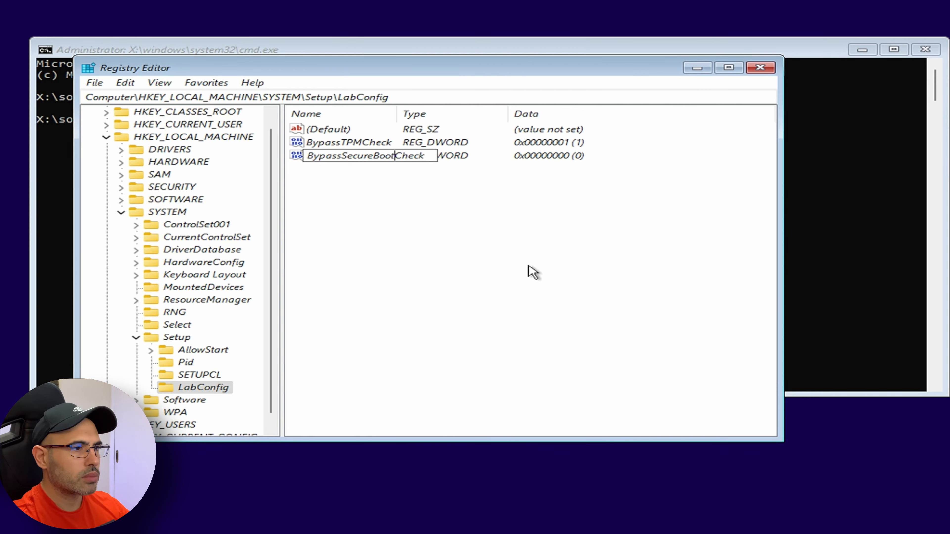
key("Return")
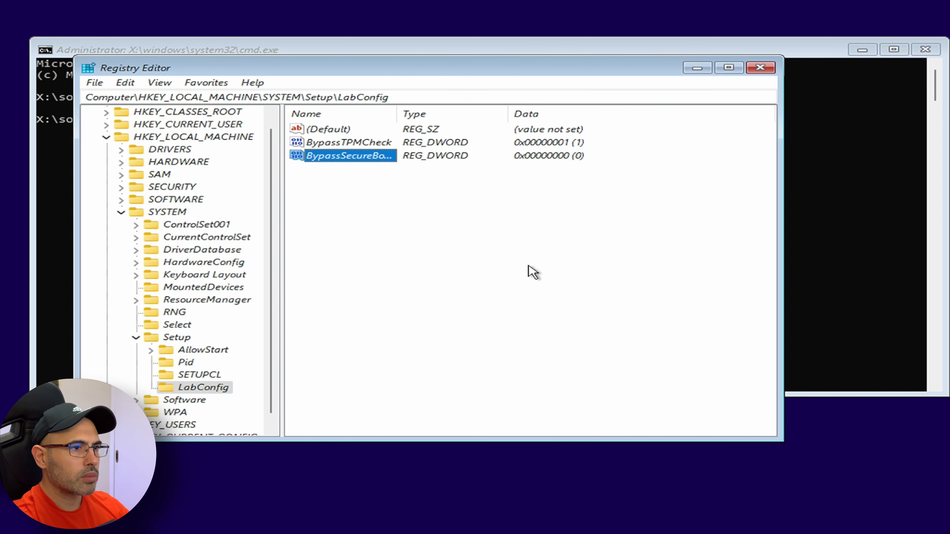
- Set the value data of BypassSecureBootCheck to 1
key("Return")
type("1")
key("Return")
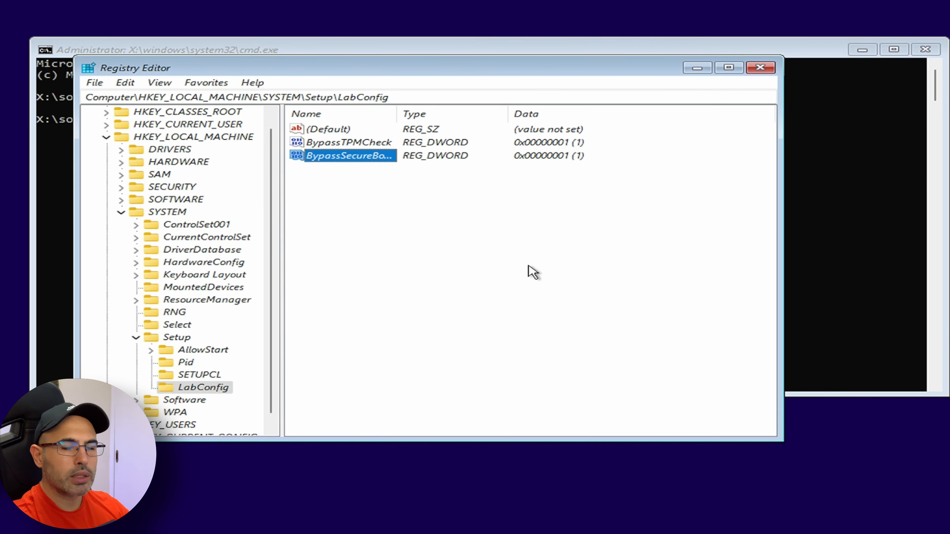
- Add a third DWORD (32-bit) value to LabConfig, adapting the copied name to BypassCPUCheck
right_click(397, 207)
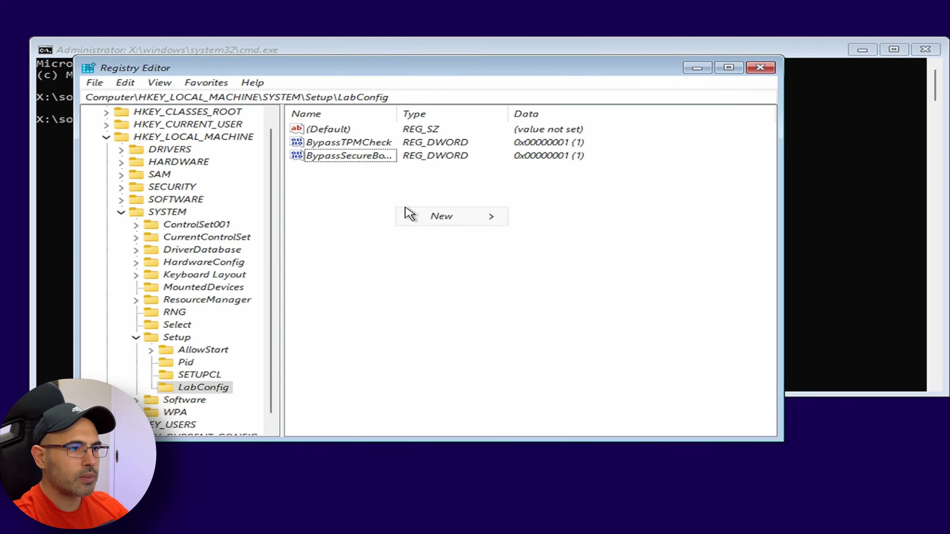
mouse_move(484, 216)
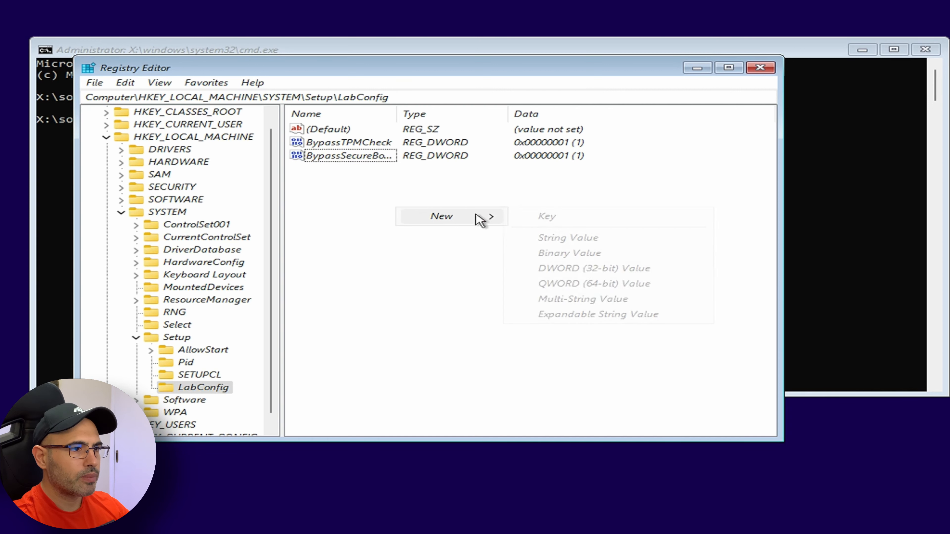
left_click(590, 269)
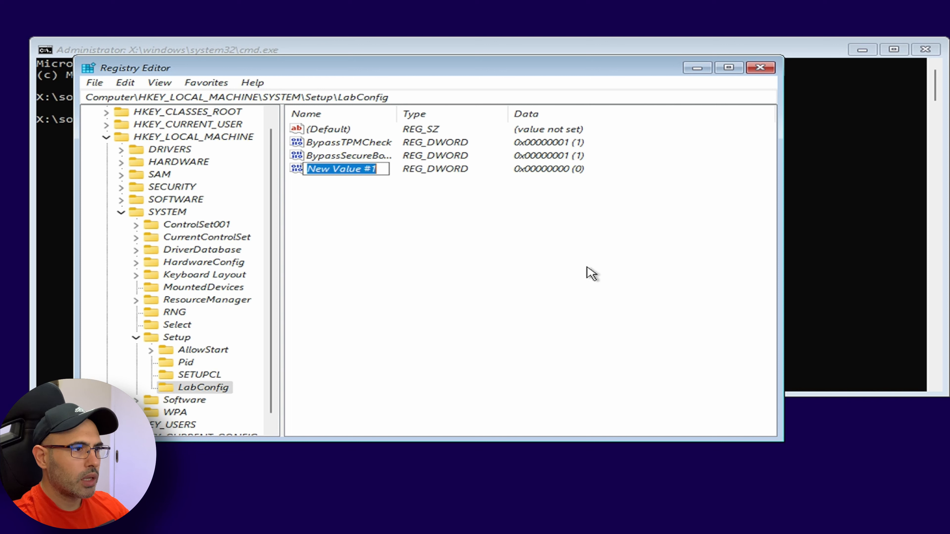
key("ctrl+v")
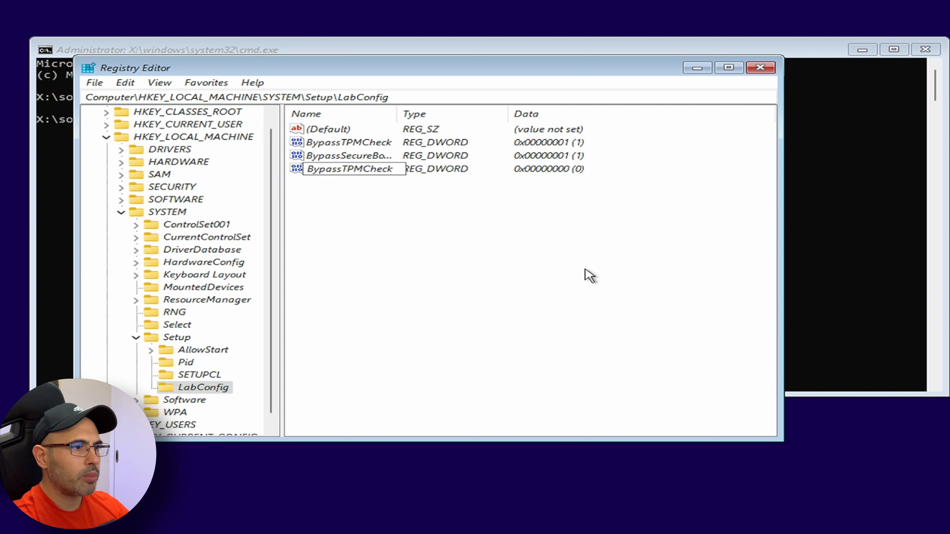
key("Left")
key("Left")
key("Left")
key("Left")
key("Left")
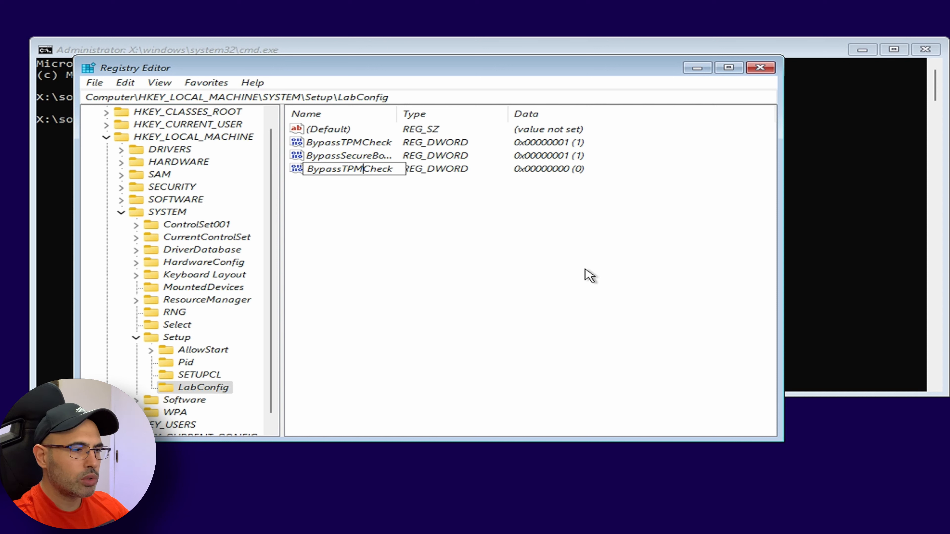
key("BackSpace")
key("BackSpace")
key("BackSpace")
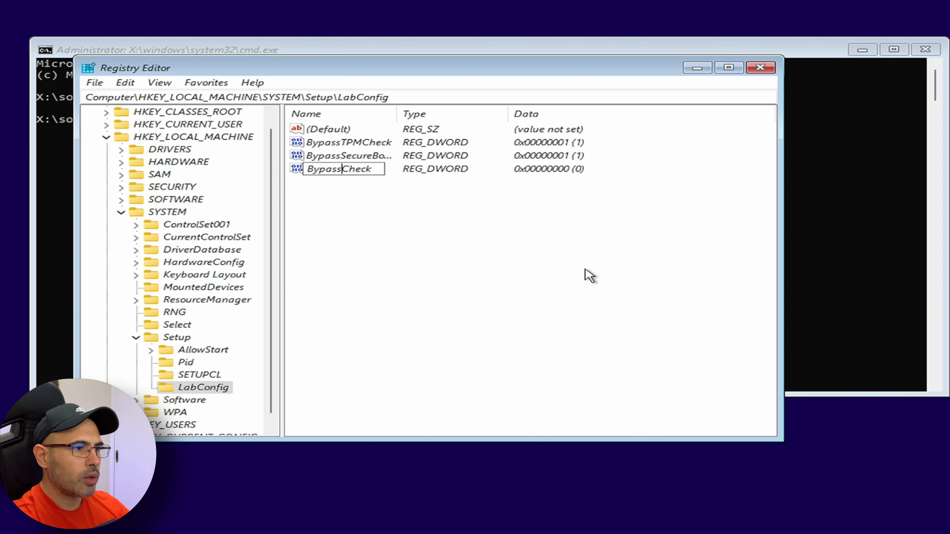
type("CPU")
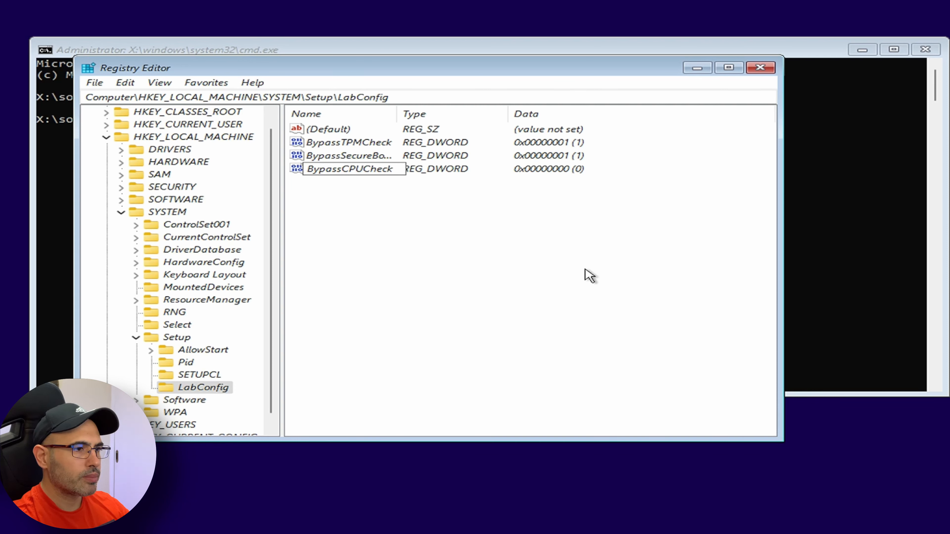
key("Return")
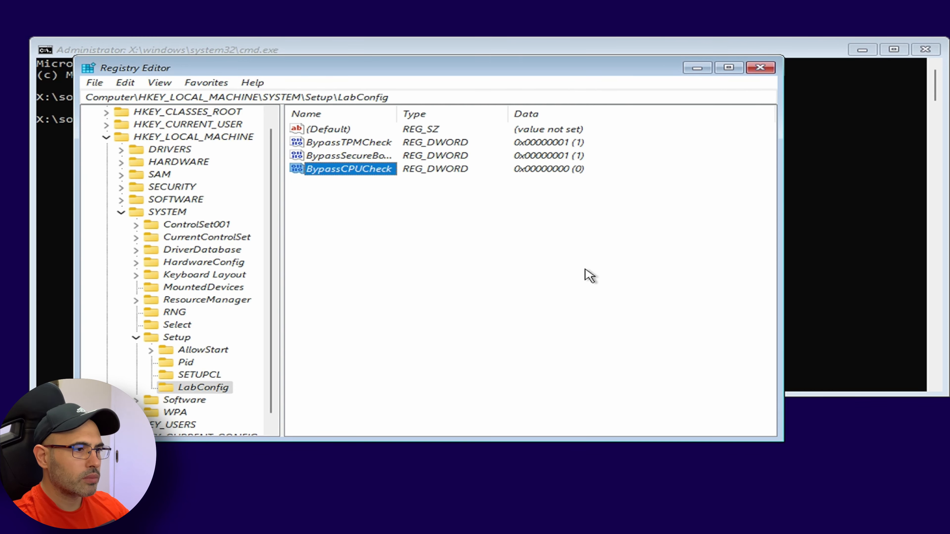
- Set the value data of BypassCPUCheck to 1
key("Return")
type("1")
key("Return")
- Add a fourth DWORD (32-bit) value to LabConfig, adapting the copied name to BypassRAMCheck
right_click(567, 268)
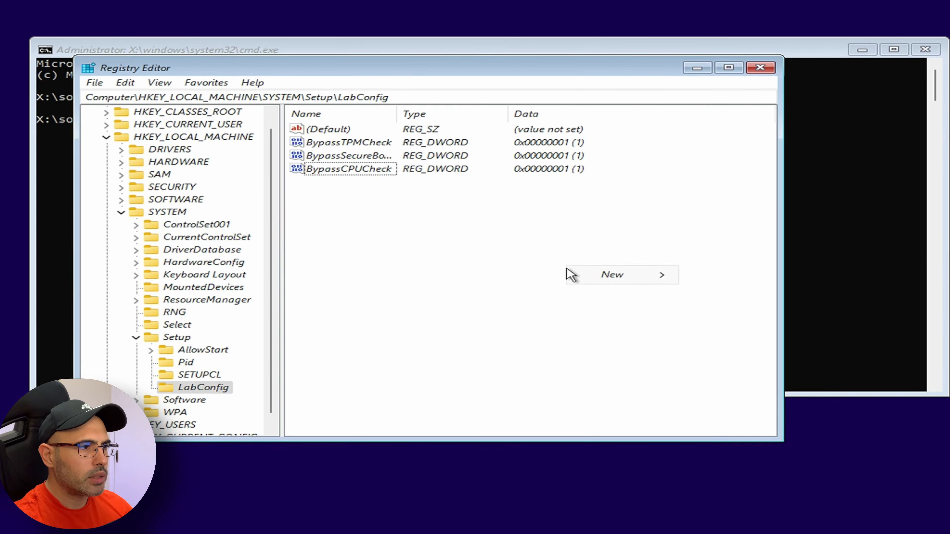
mouse_move(601, 276)
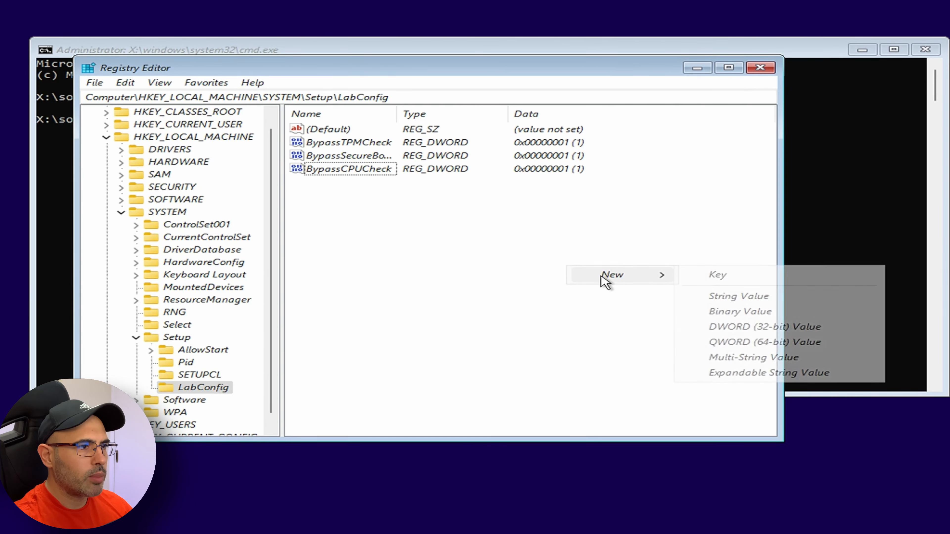
left_click(724, 330)
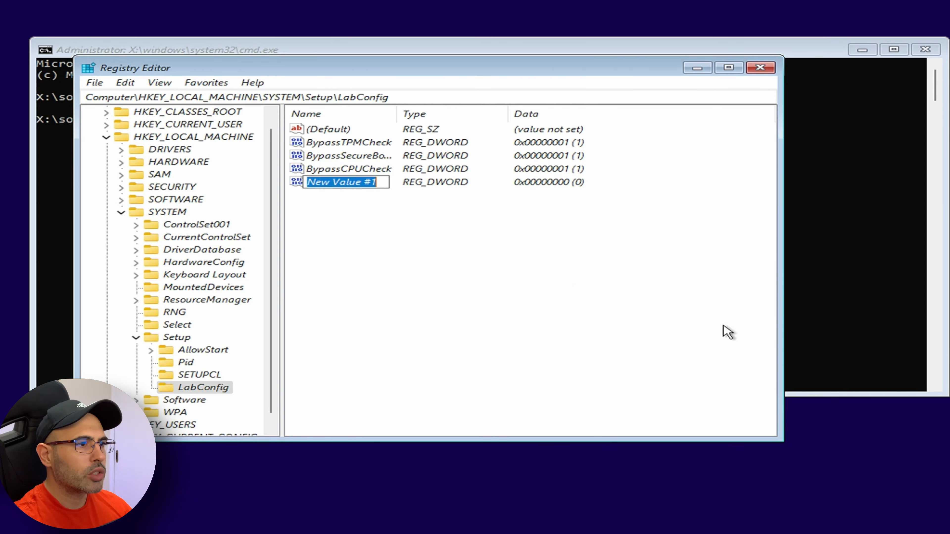
type("BypassTPMCheck")
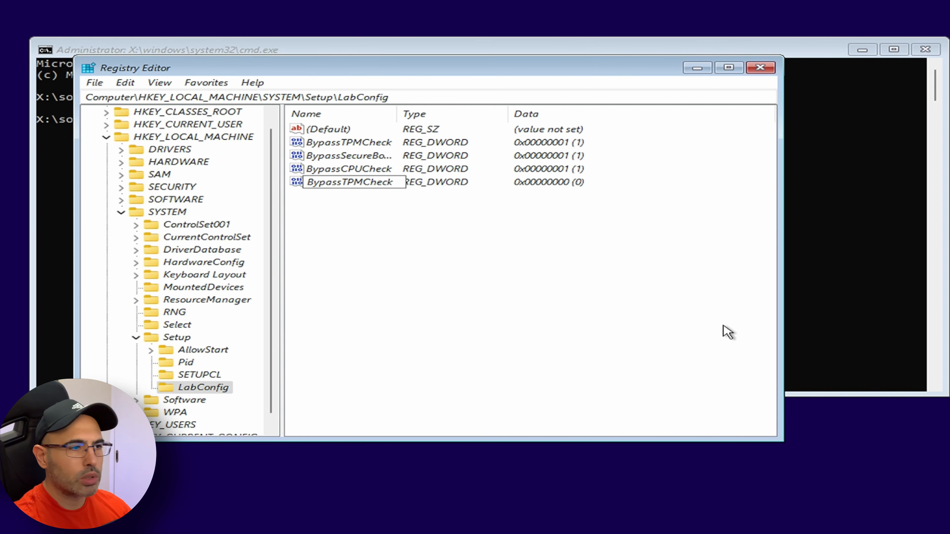
key("Left")
key("Left")
key("Left")
key("Left")
key("Left")
key("Left")
key("BackSpace")
key("BackSpace")
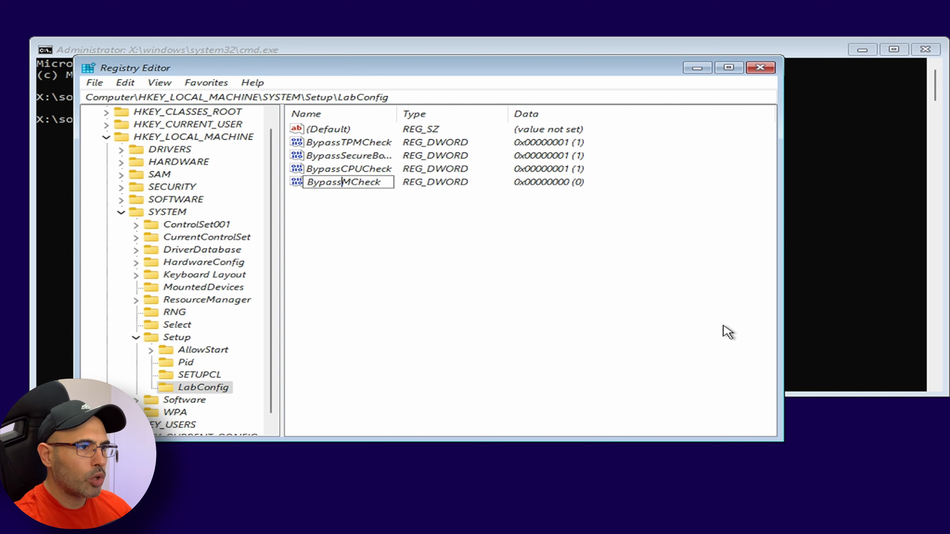
type("RA")
key("Return")
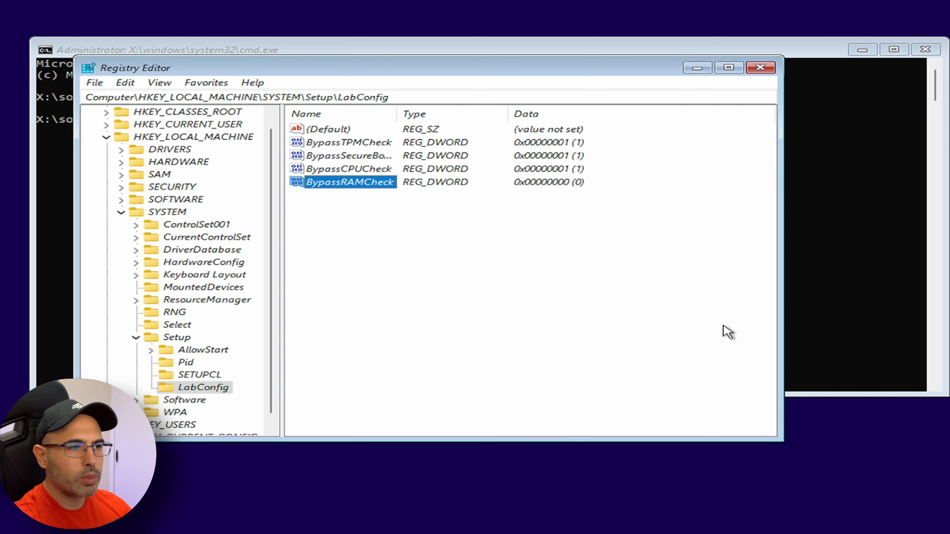
- Set the value data of BypassRAMCheck to 1 and refresh the registry view
key("Return")
type("1")
key("Return")
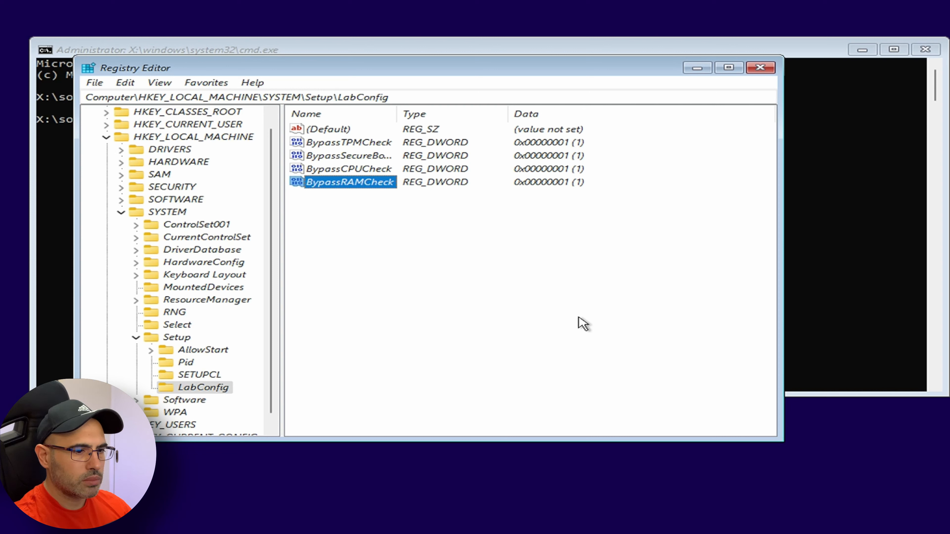
key("F5")
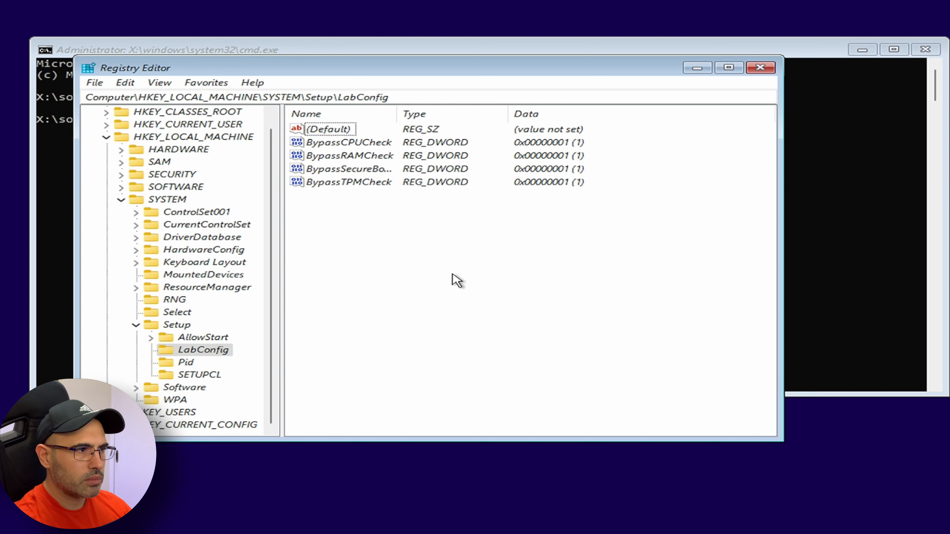
- Close Registry Editor and the command prompt, and start the Windows installation with English (United States) and the US keyboard
left_click(760, 68)
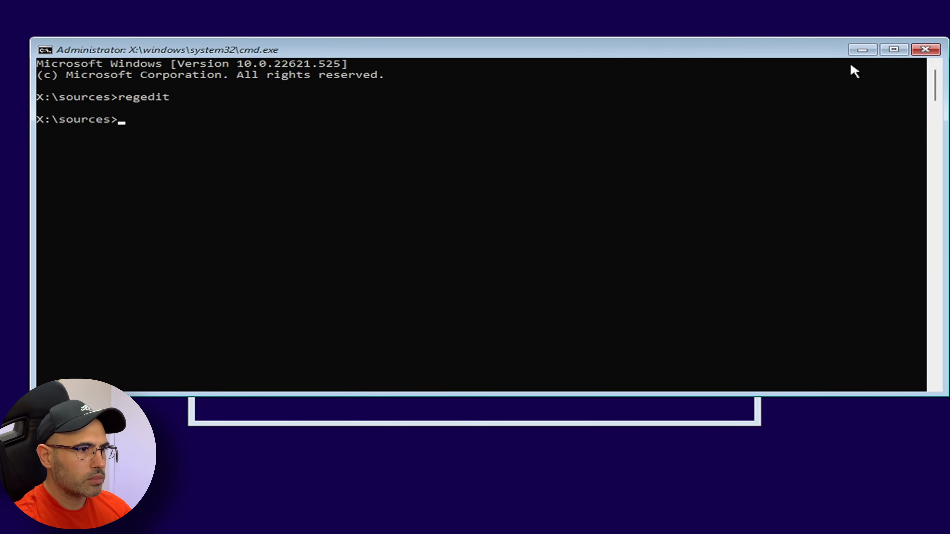
left_click(924, 50)
left_click(734, 385)
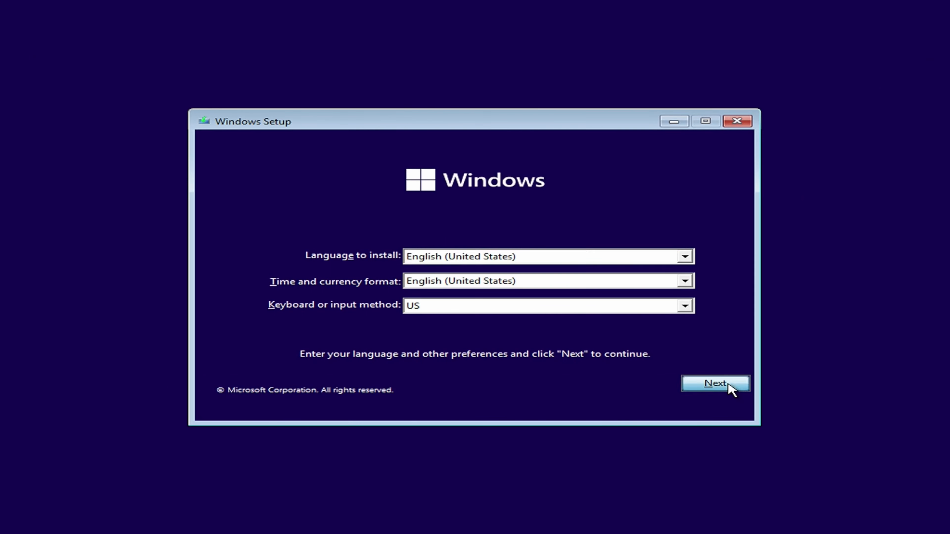
left_click(469, 284)
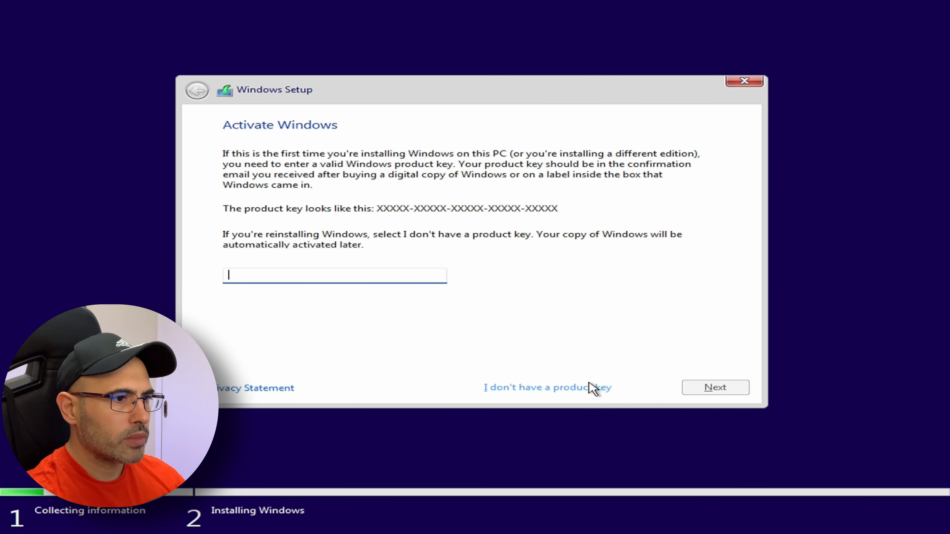
- Continue without a product key and choose Windows 11 Pro as the operating system to install
left_click(584, 387)
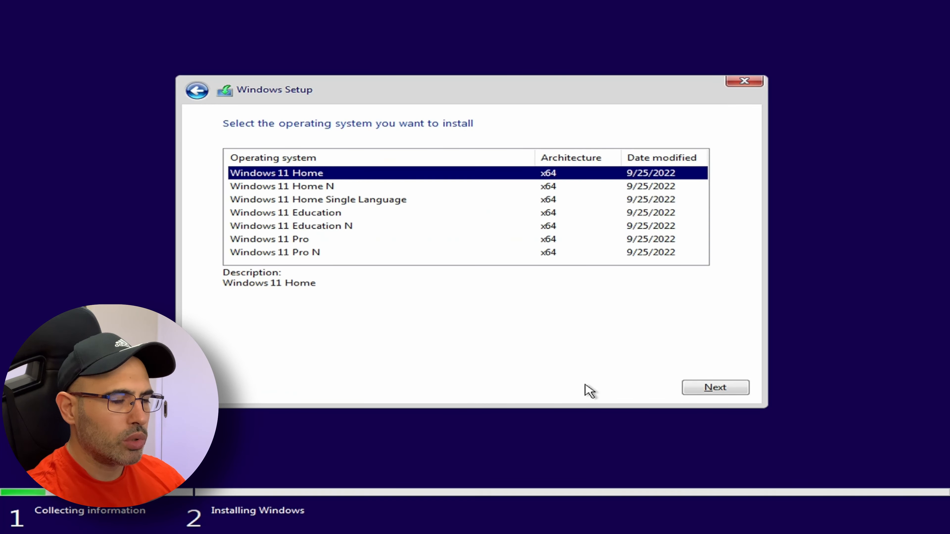
left_click(311, 243)
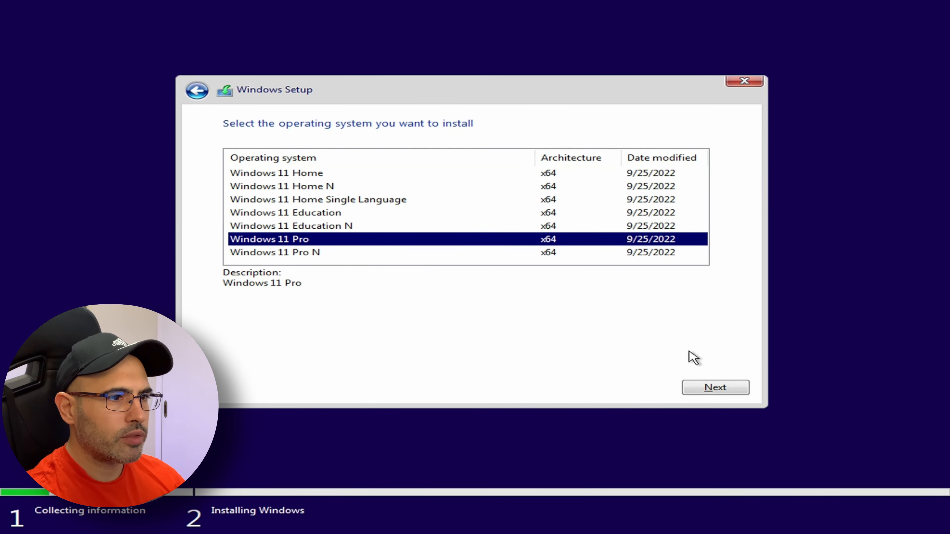
left_click(716, 389)
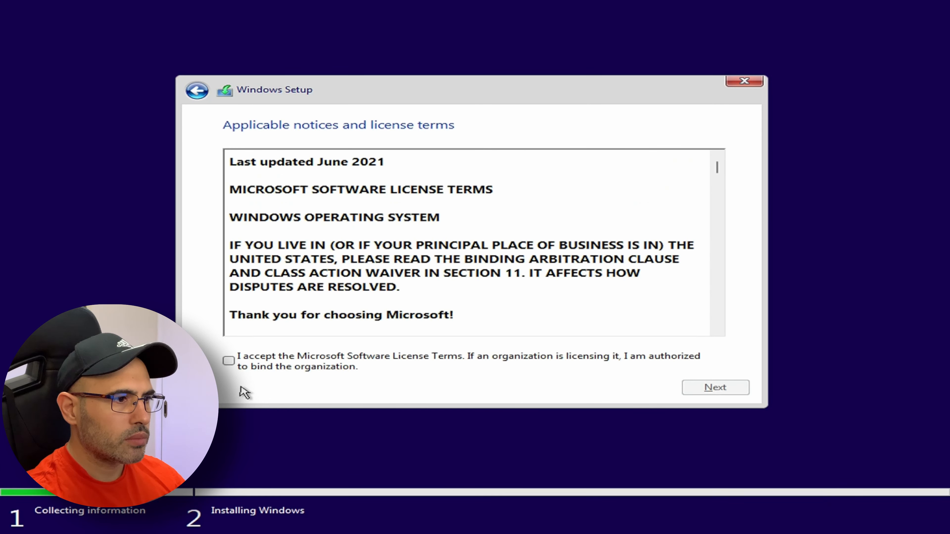
- Accept the Microsoft Software License Terms and choose the custom installation type
left_click(228, 360)
left_click(712, 389)
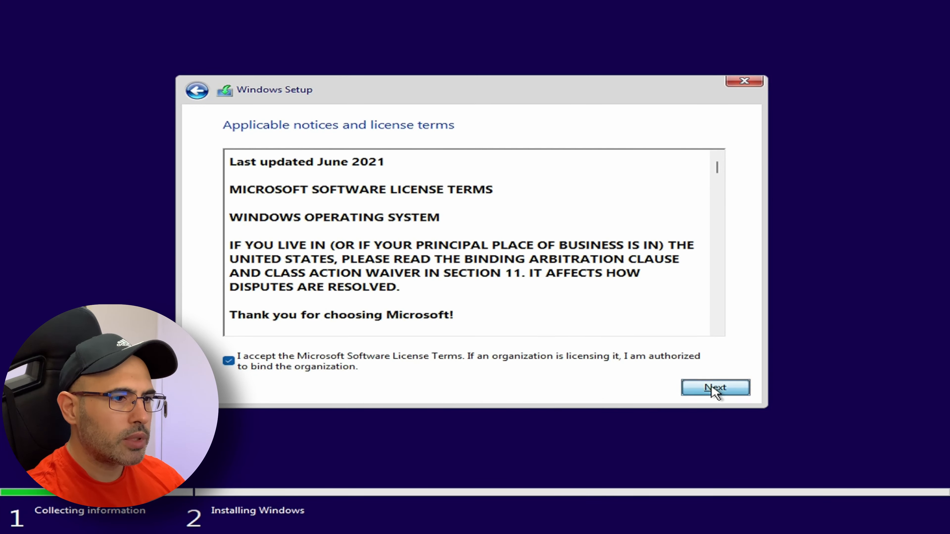
left_click(458, 270)
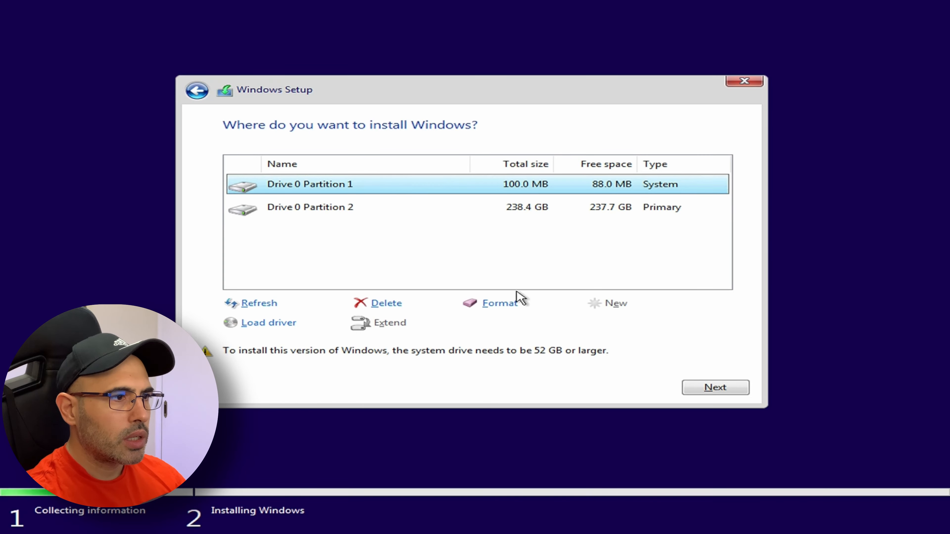
- Delete Partition 2 and Partition 1 of Drive 0 and install Windows on the resulting unallocated space
left_click(404, 209)
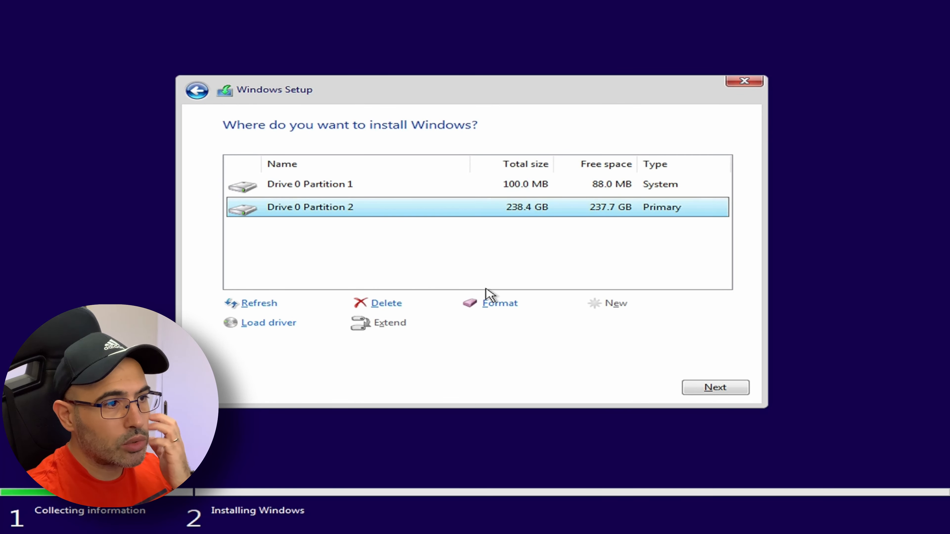
left_click(383, 305)
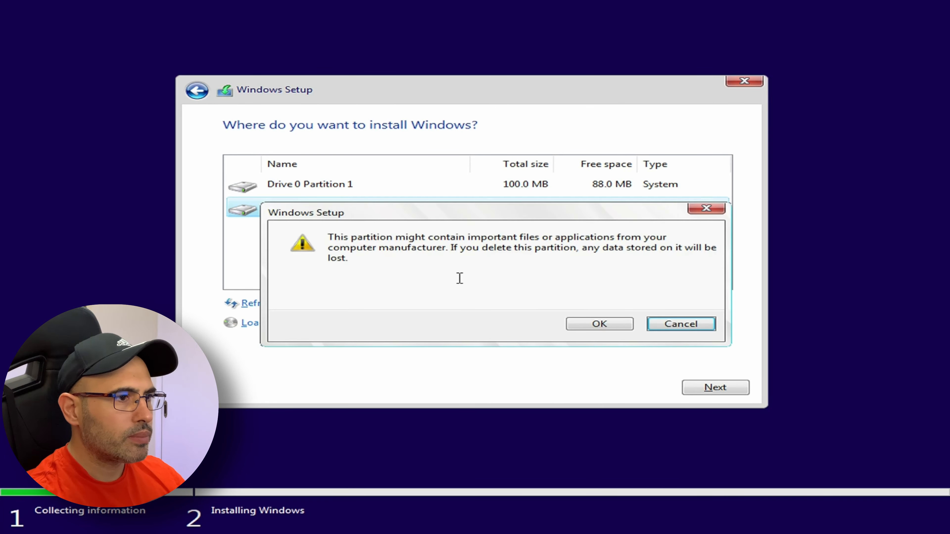
left_click(600, 324)
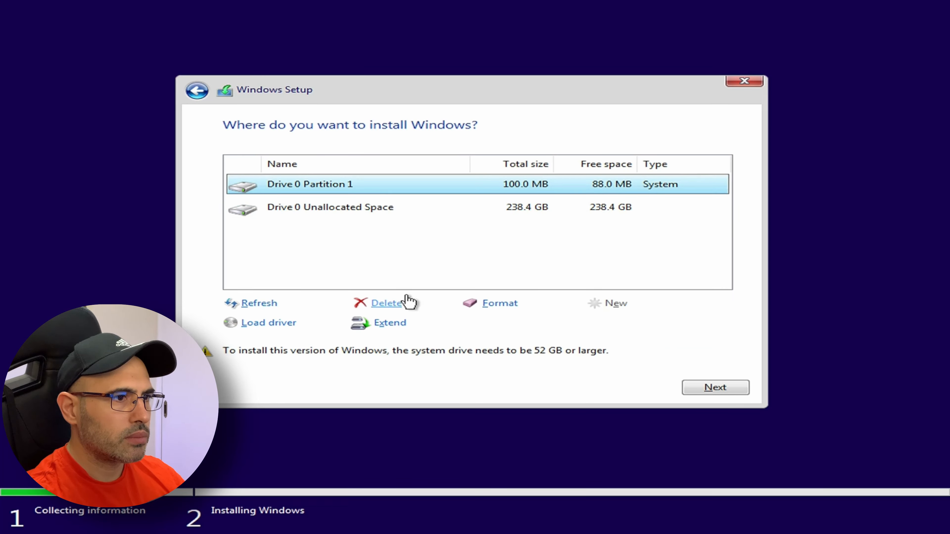
left_click(395, 306)
left_click(597, 324)
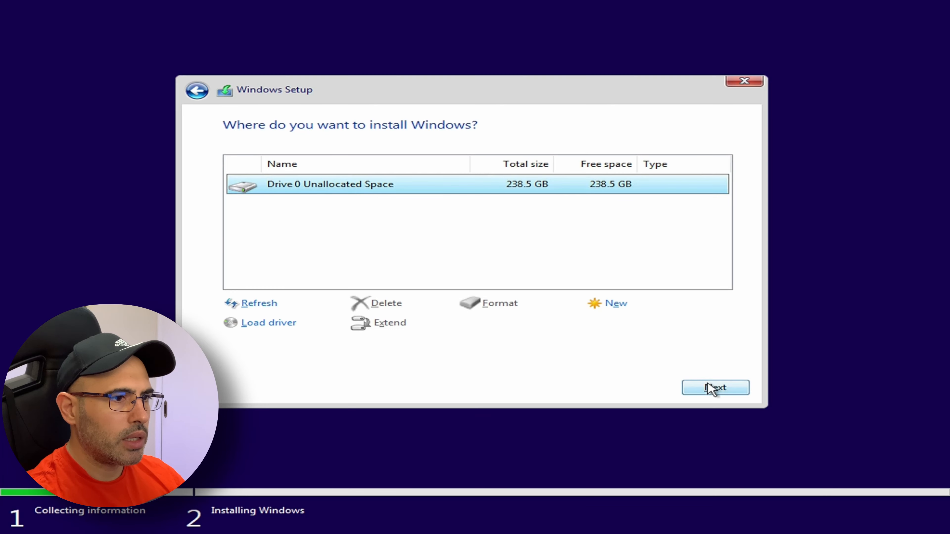
left_click(712, 389)
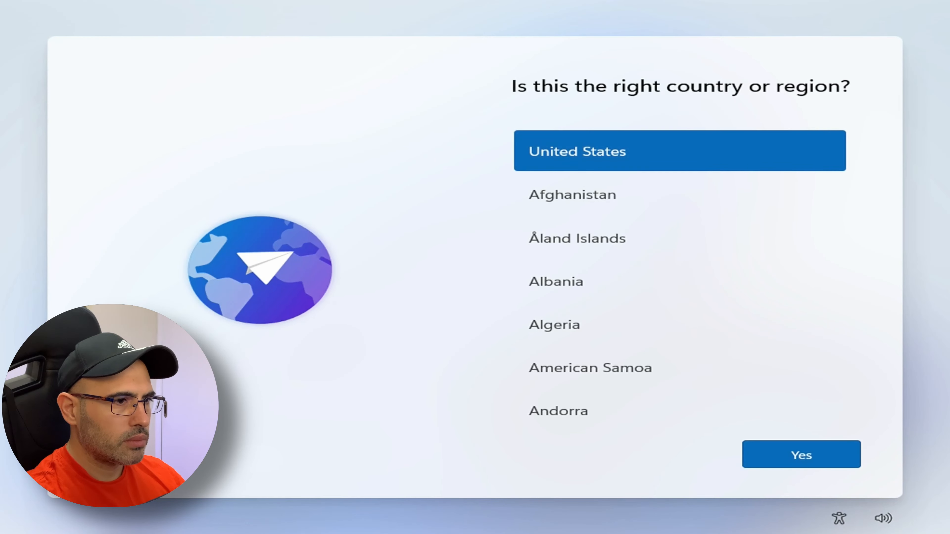
- Confirm United States as the region and United States-International as the keyboard layout, without adding a second layout
key("Return")
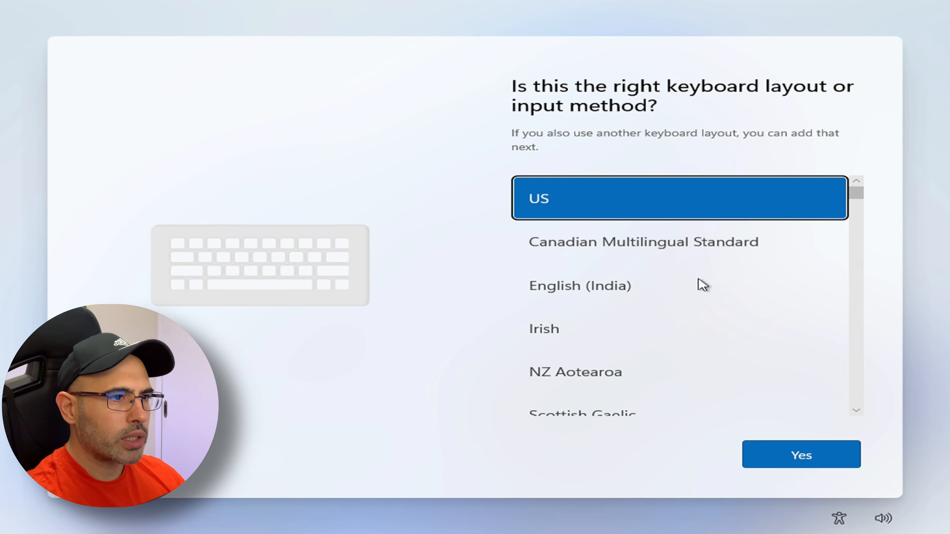
scroll(702, 290, "down", 3)
scroll(706, 293, "down", 4)
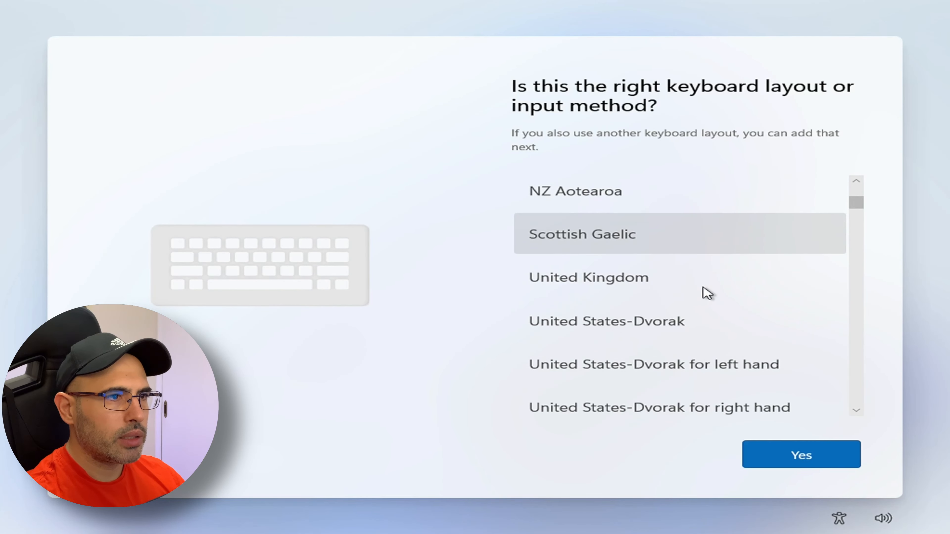
scroll(706, 293, "down", 1)
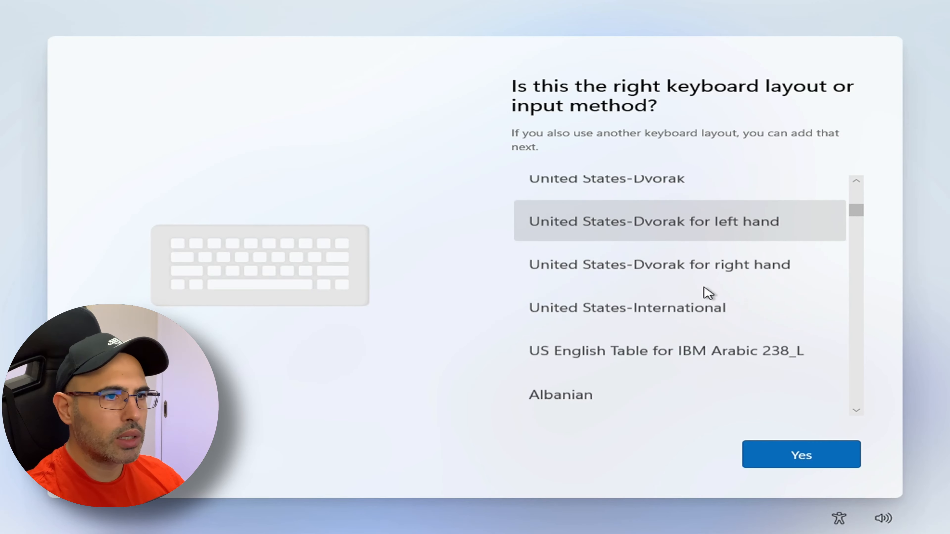
left_click(707, 308)
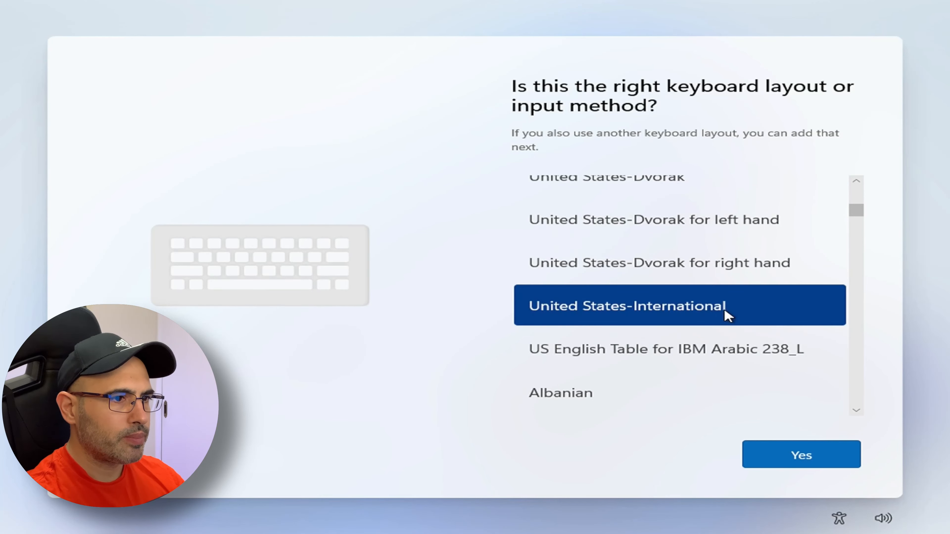
left_click(804, 455)
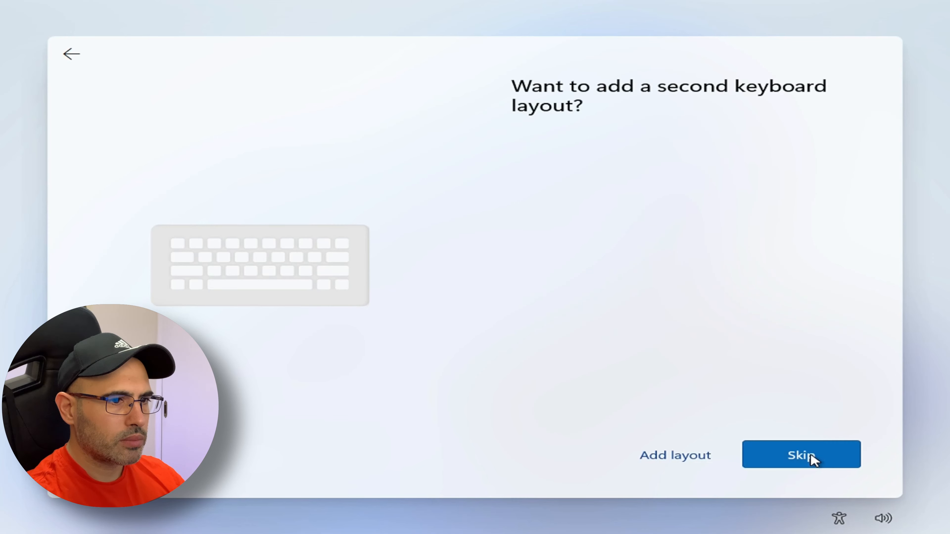
left_click(811, 459)
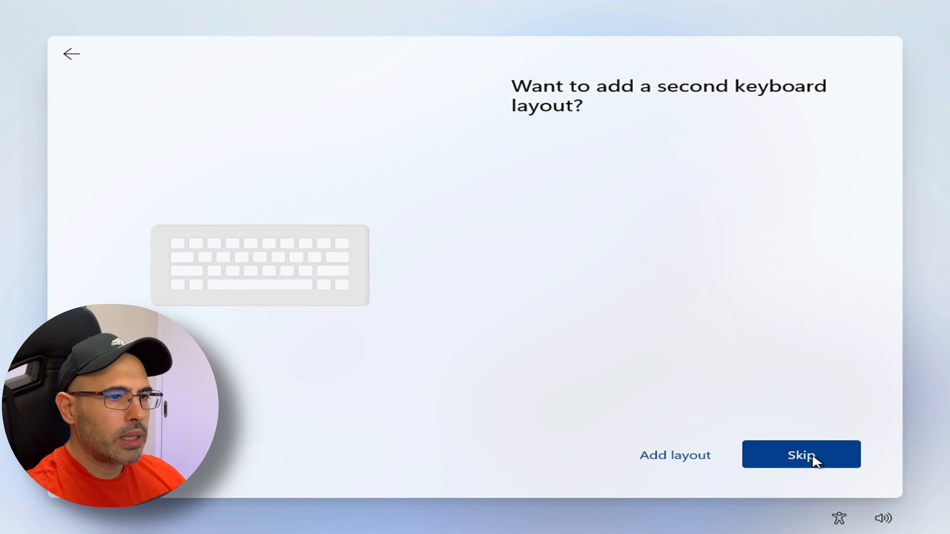
- Add a second keyboard layout, choosing Italian (Italy) as its language and Italian as the input method
left_click(696, 457)
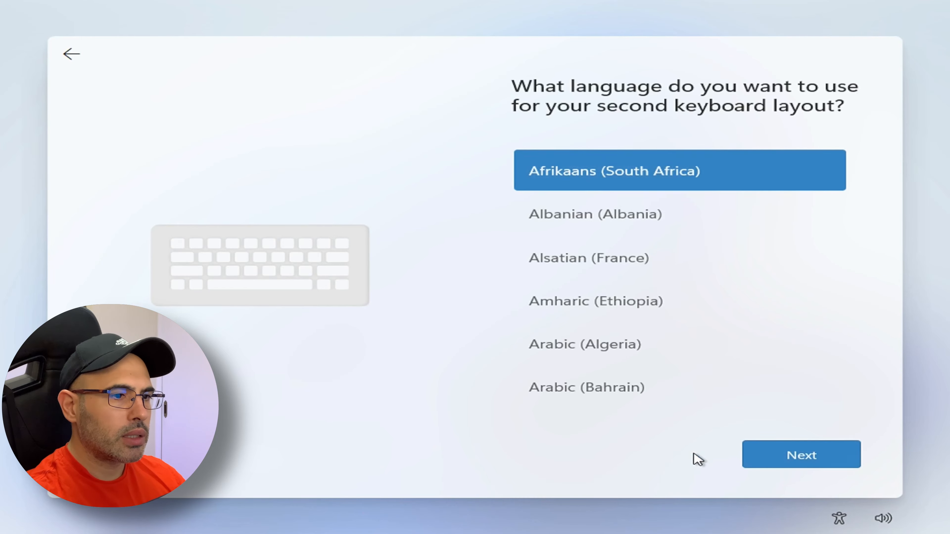
scroll(685, 412, "down", 5)
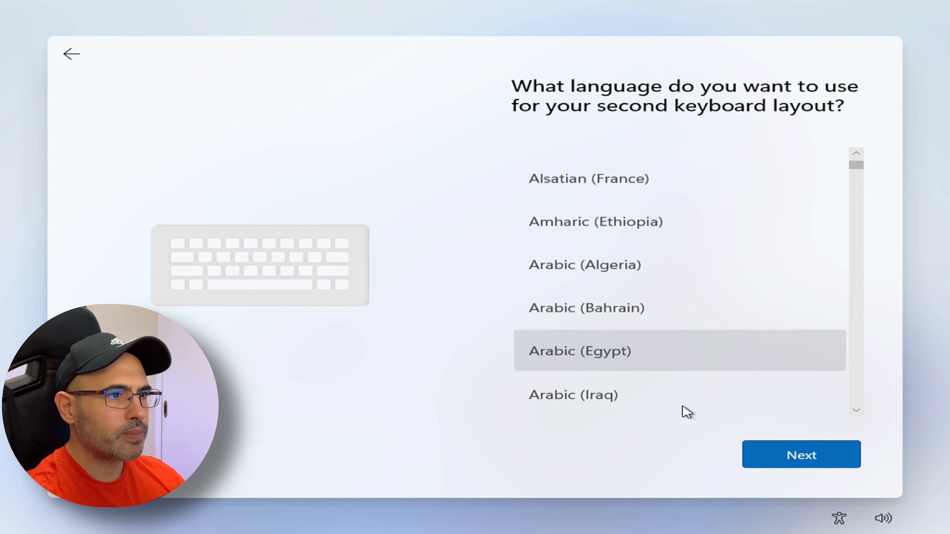
scroll(688, 411, "down", 3)
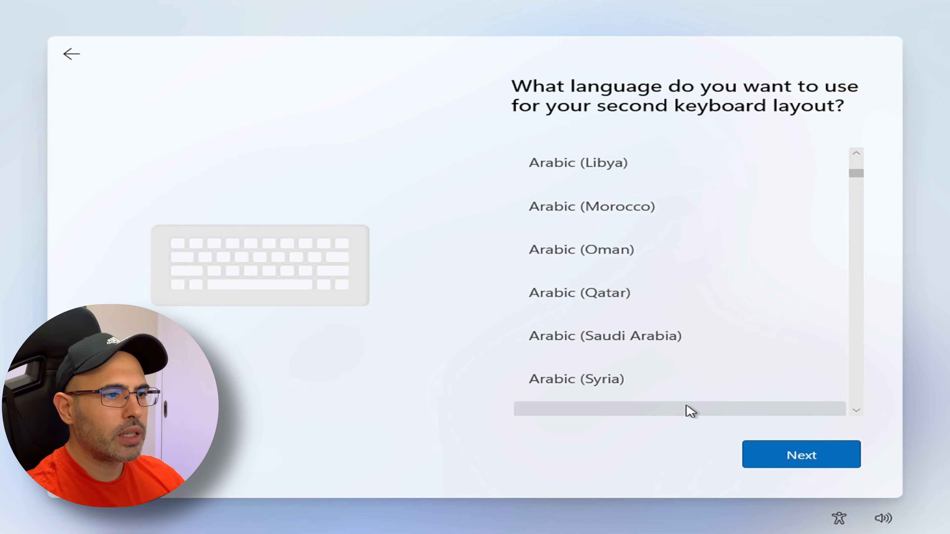
scroll(689, 412, "down", 8)
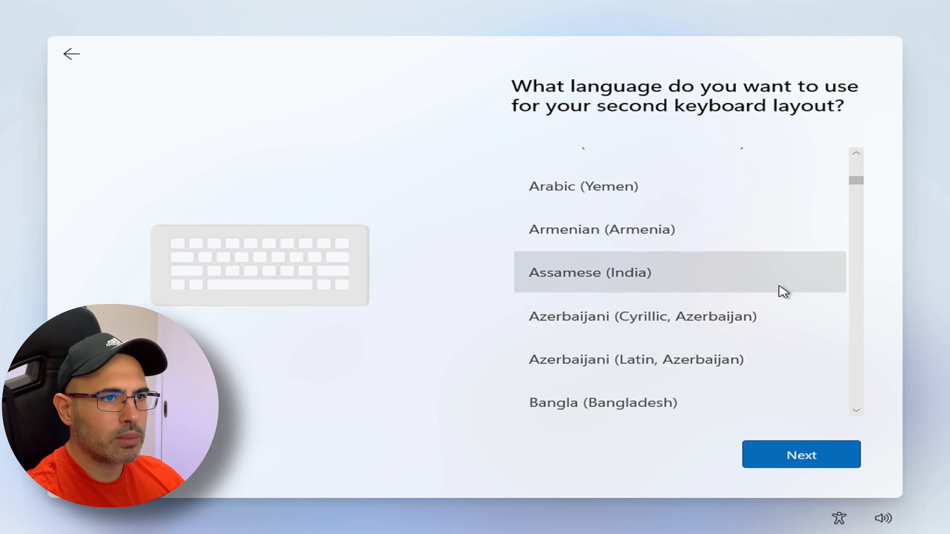
left_click_drag(859, 185, 863, 278)
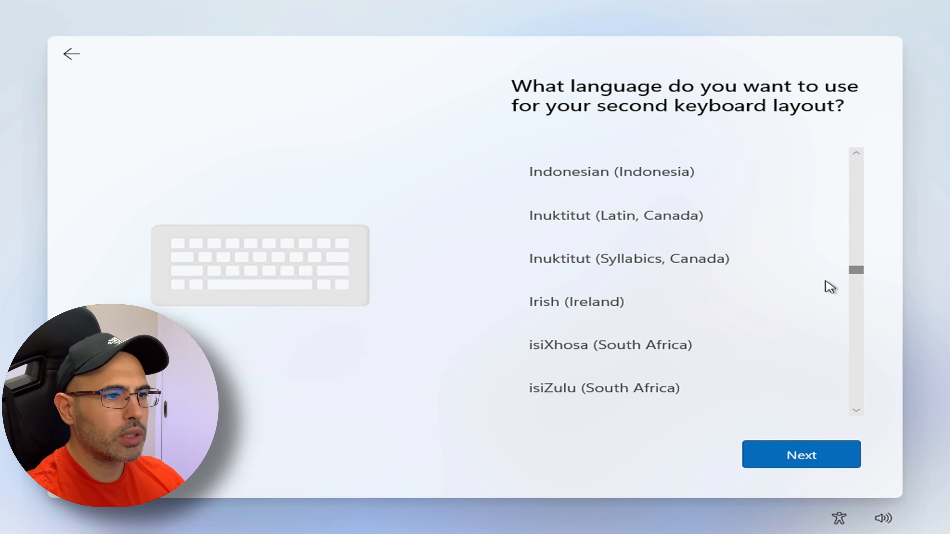
scroll(691, 329, "down", 4)
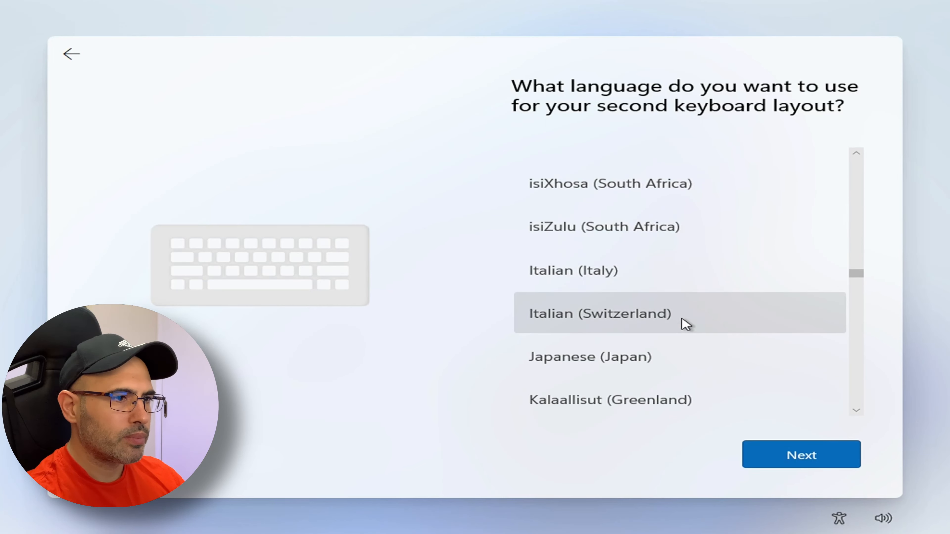
left_click(604, 279)
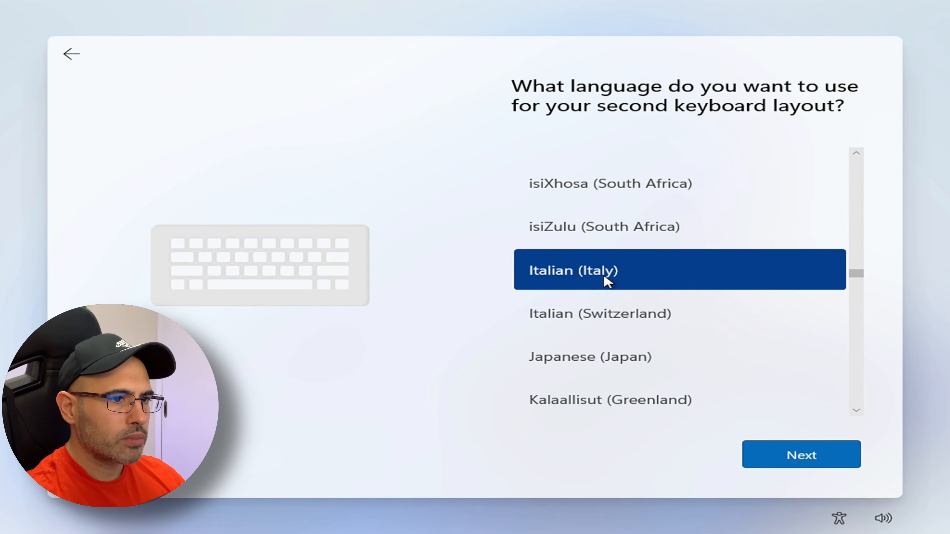
left_click(812, 454)
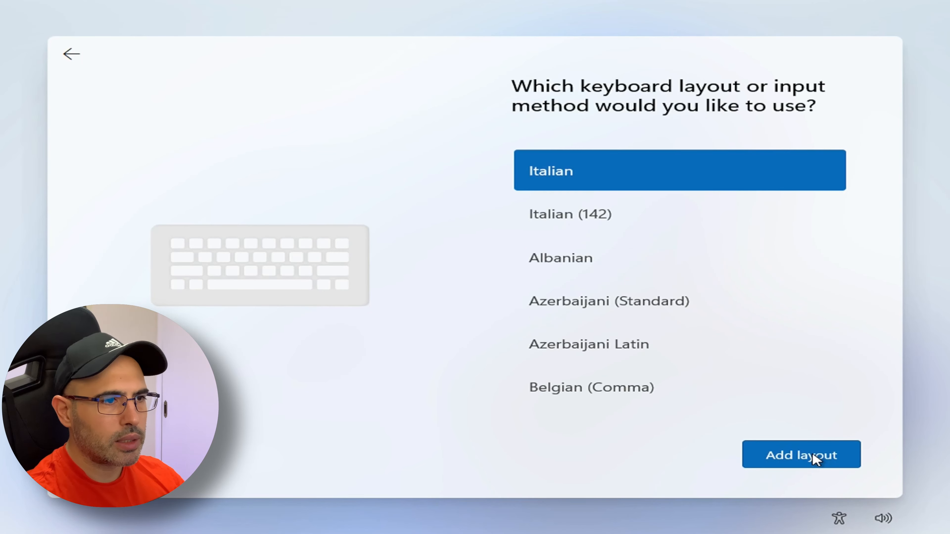
left_click(800, 455)
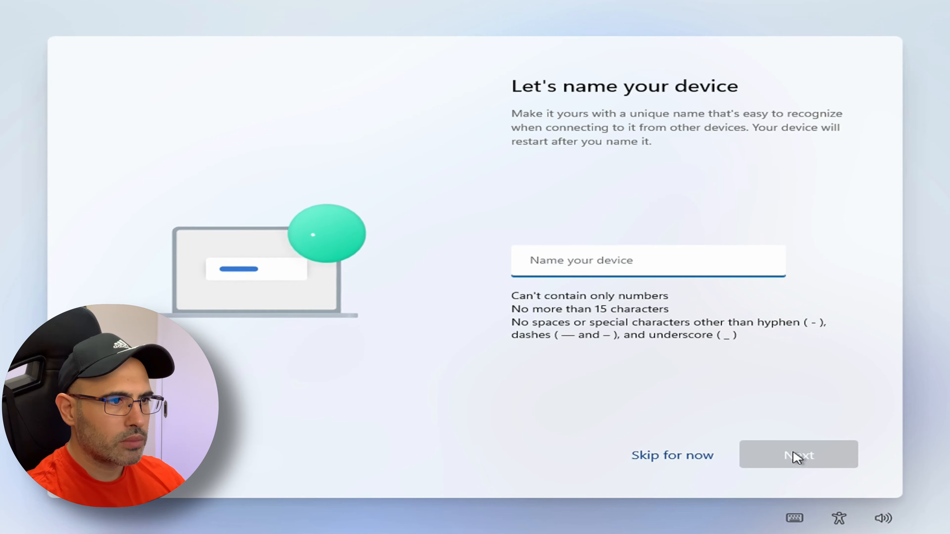
- Enter "Win" as the device name
type("Win")
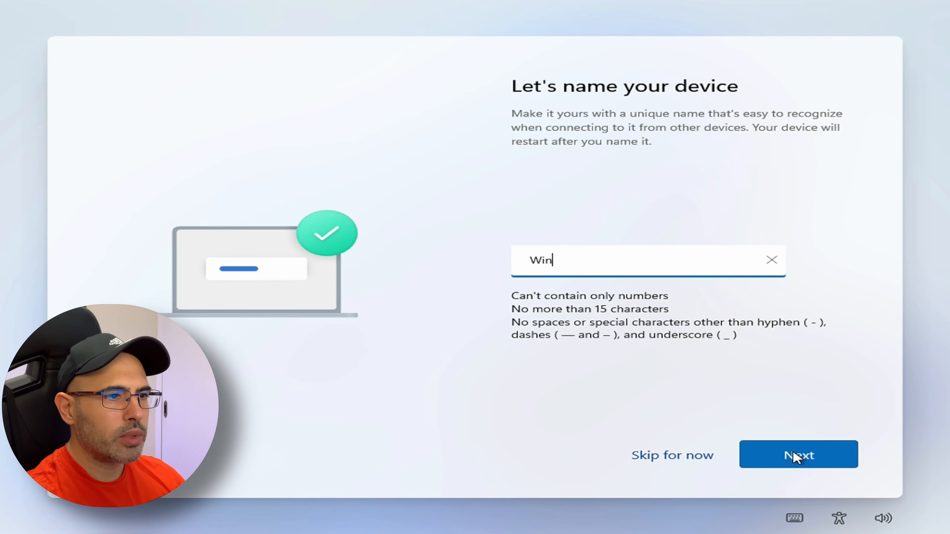